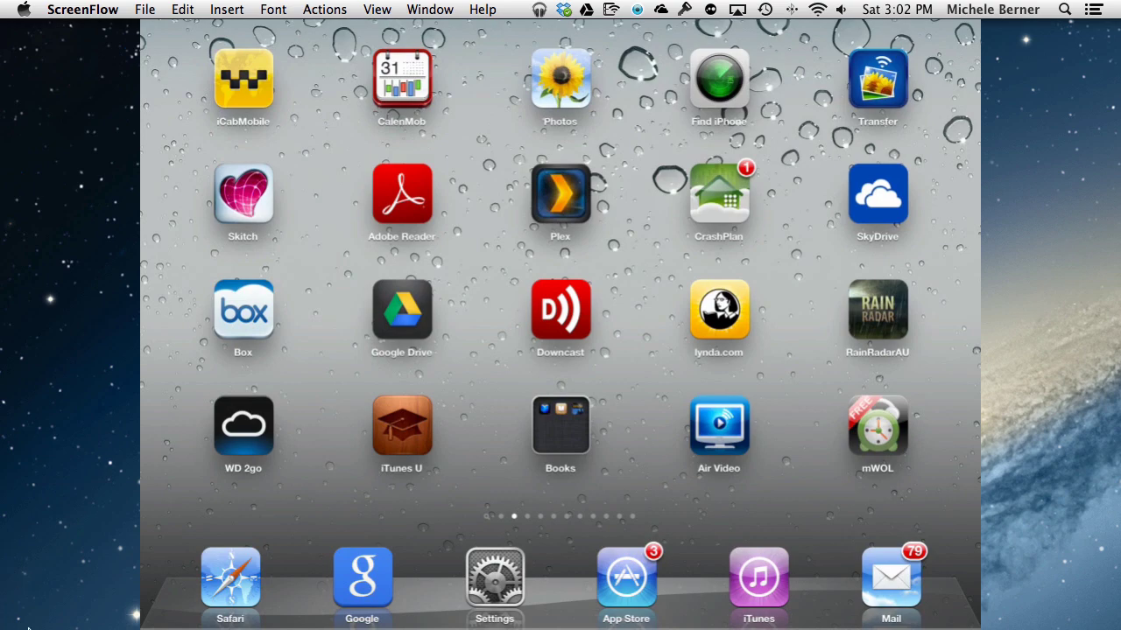
- Switch to iTunes and browse the titles in the Movies library list
mouse_move(223, 623)
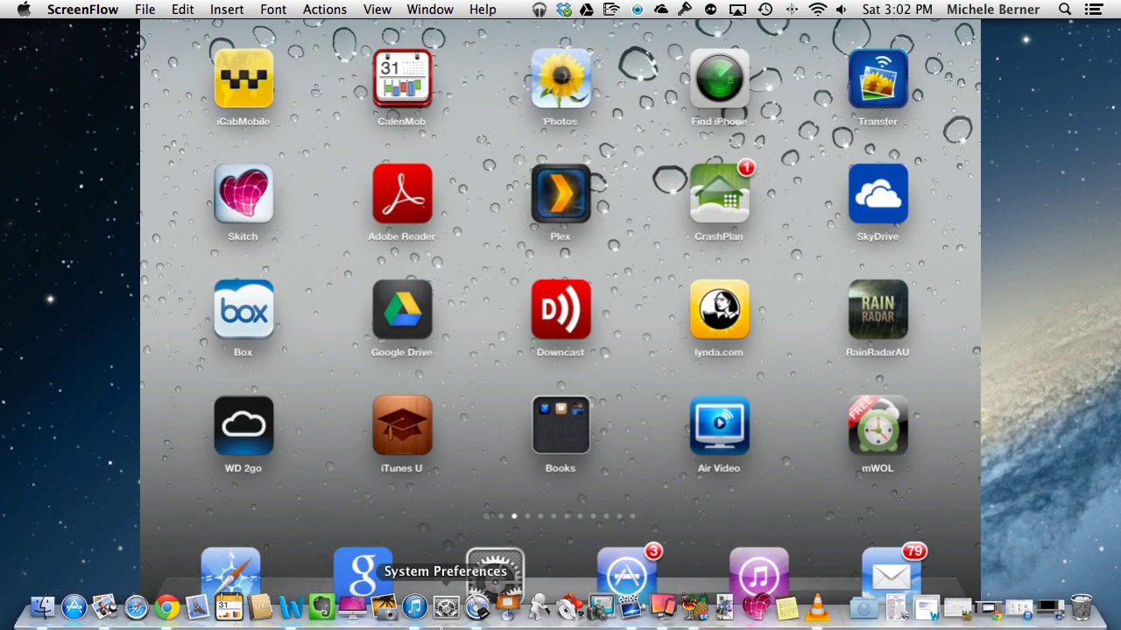
click(414, 607)
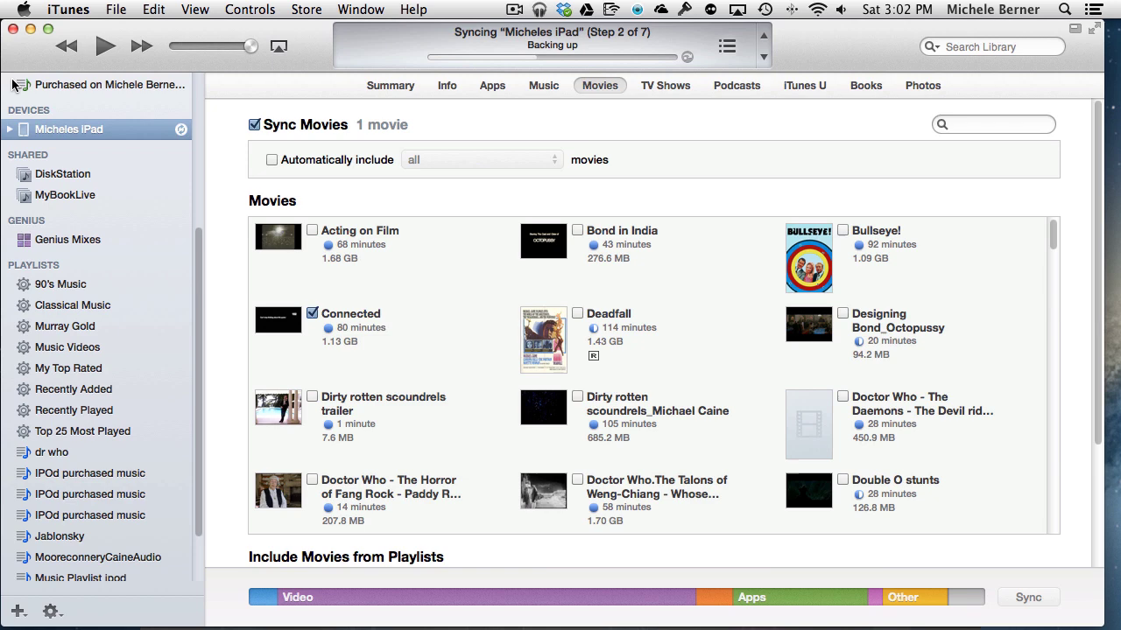
scroll(74, 339, up, 5)
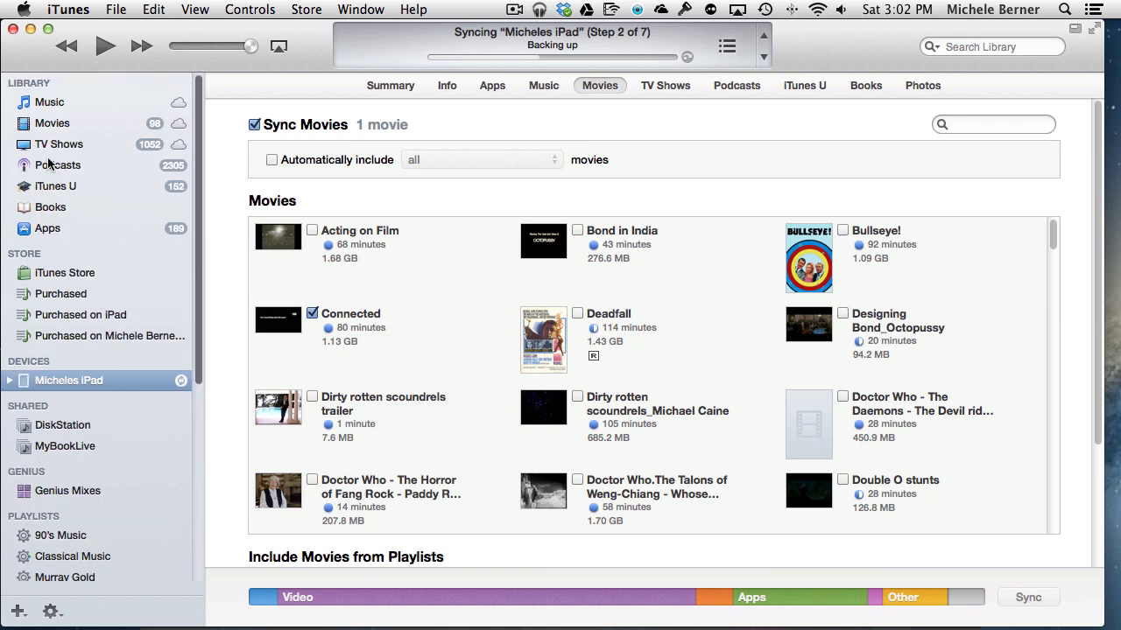
click(40, 127)
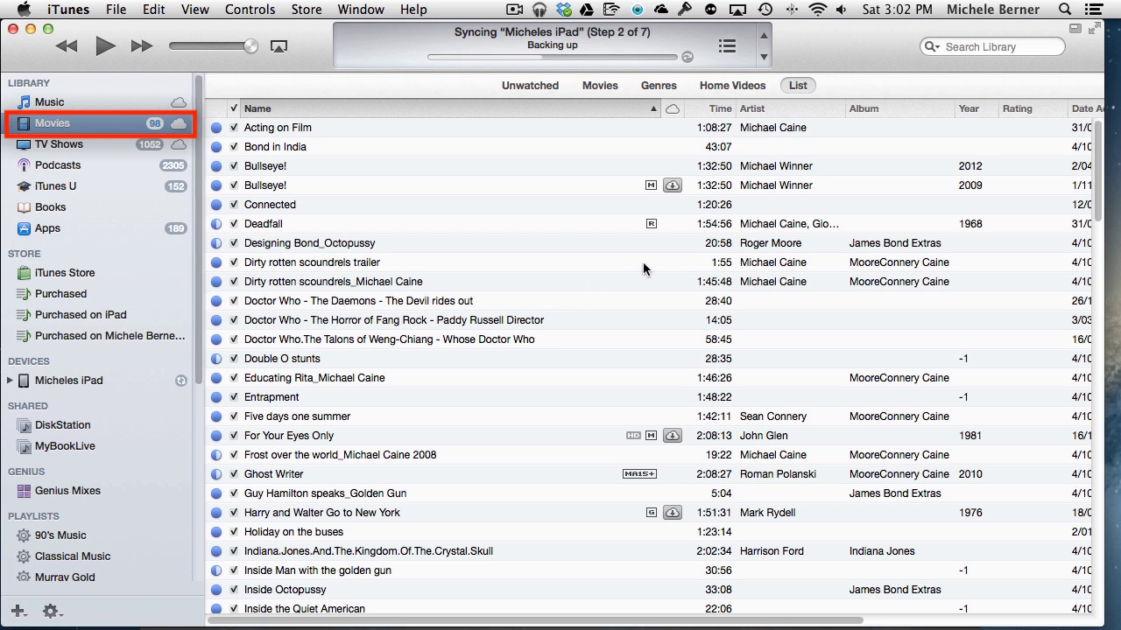
scroll(657, 226, down, 8)
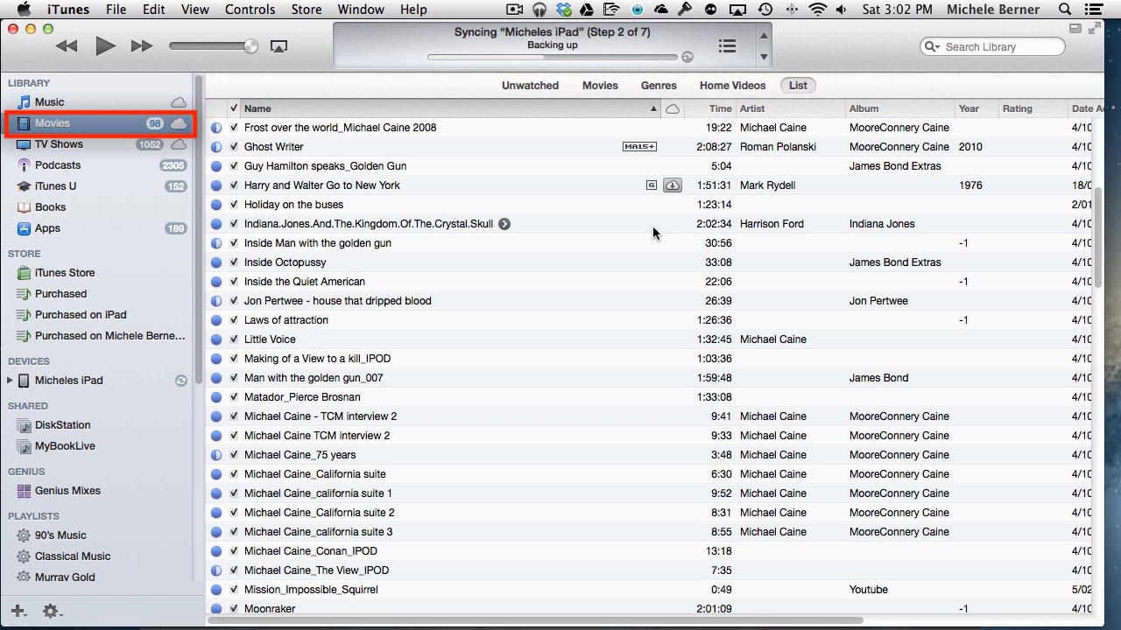
scroll(652, 227, up, 1)
scroll(653, 231, up, 3)
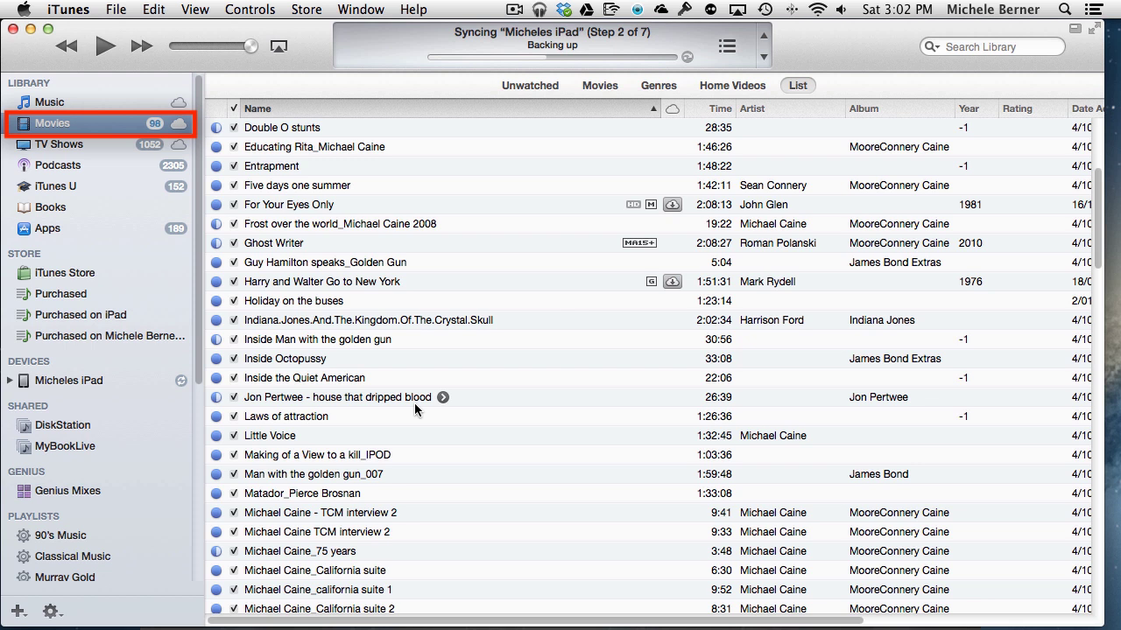
- Show the iPad's Movies sync settings and look through the films available for syncing
click(52, 379)
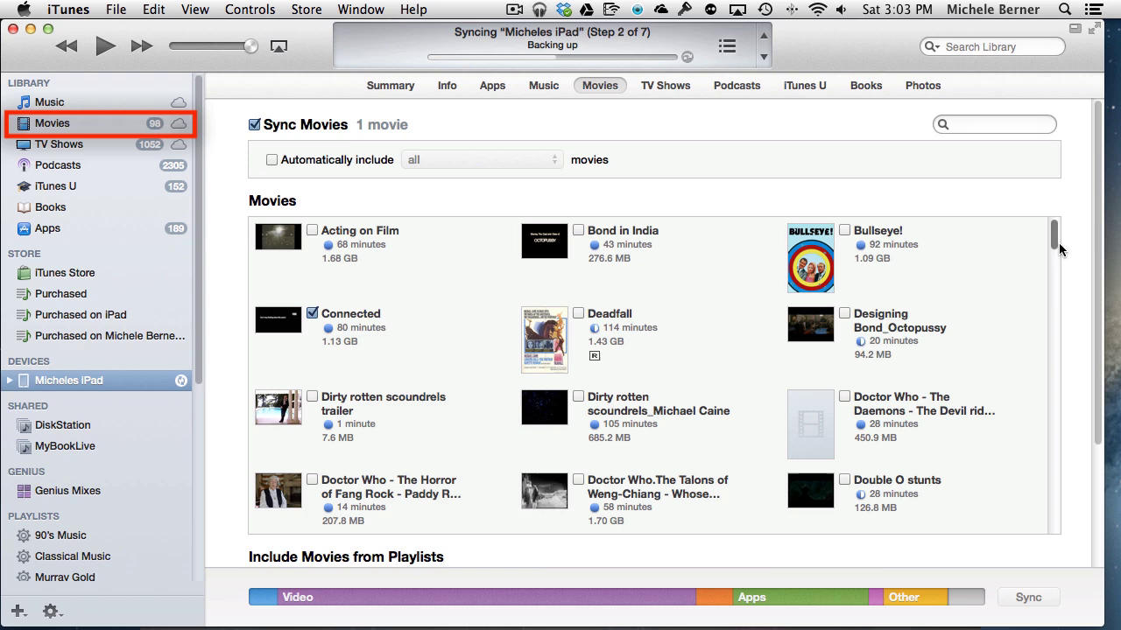
drag(1059, 243, 1055, 275)
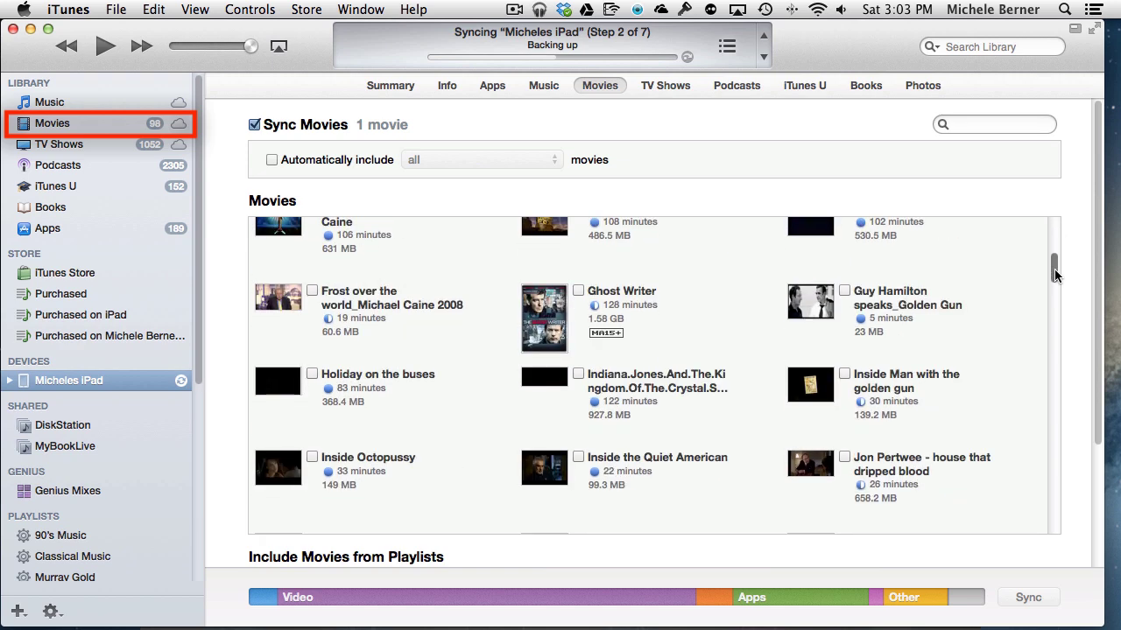
scroll(682, 298, up, 5)
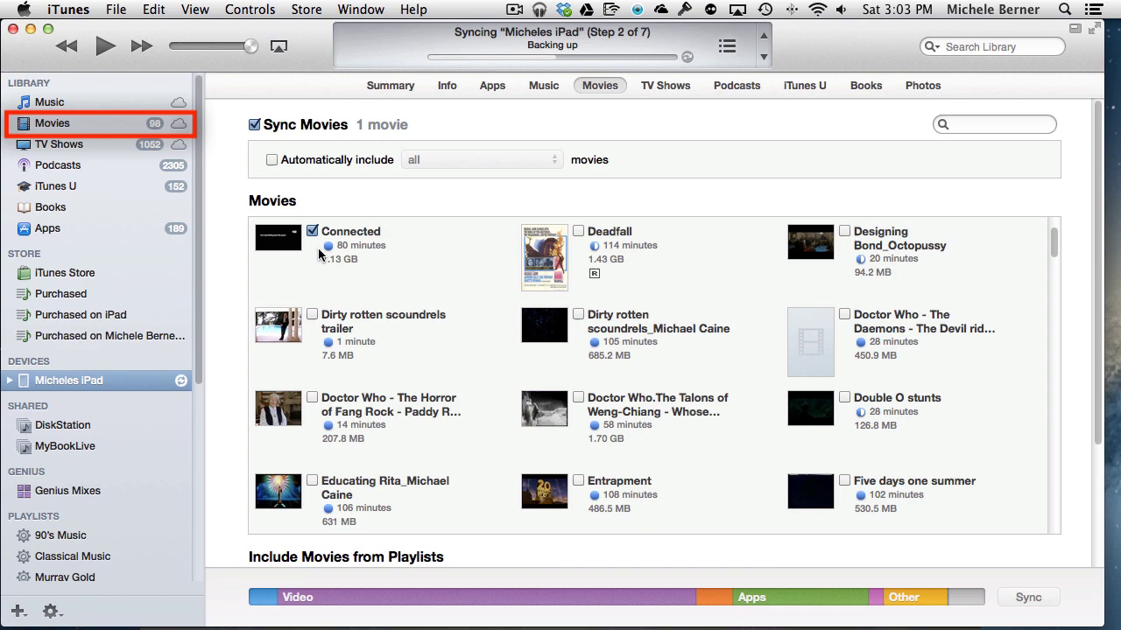
- Browse the episodes listed in the iTunes TV Shows library
click(49, 142)
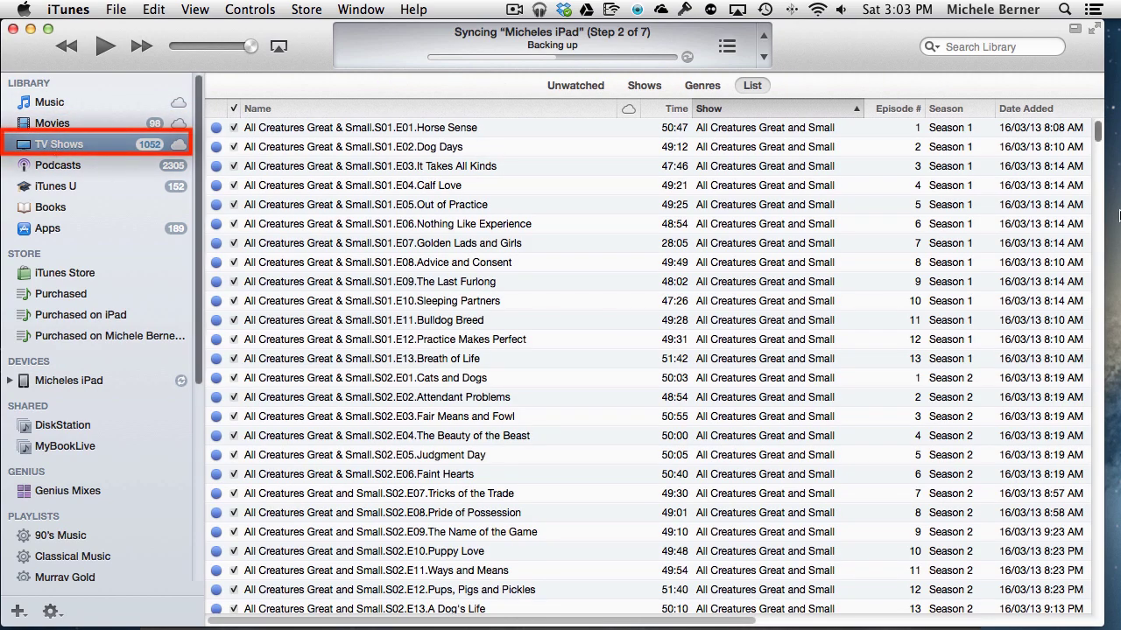
click(1099, 149)
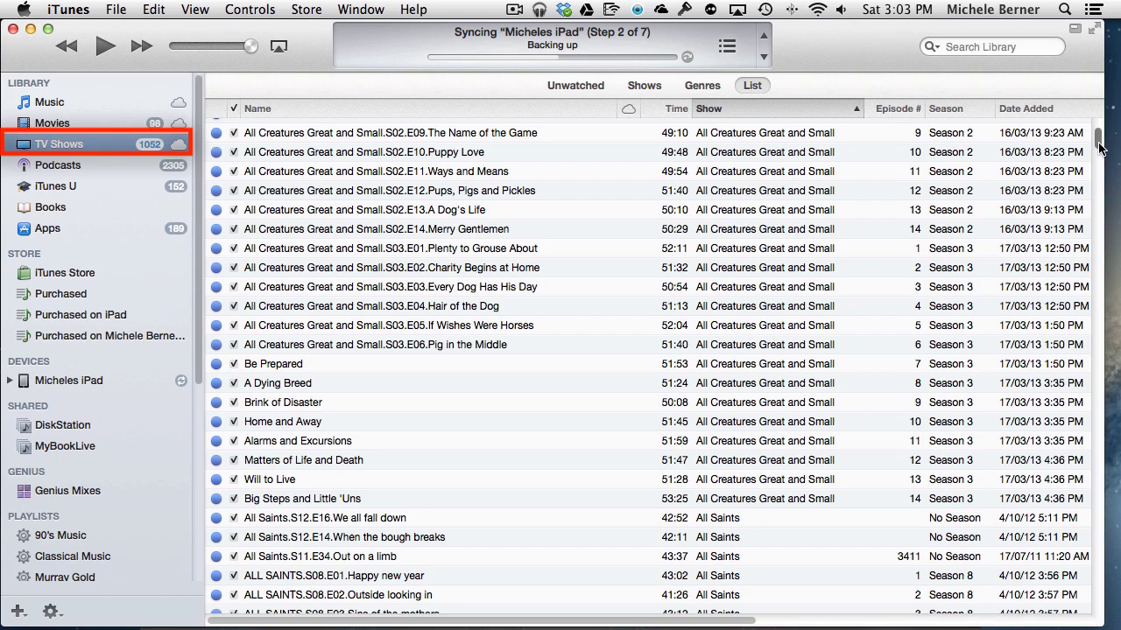
drag(1099, 148, 1103, 163)
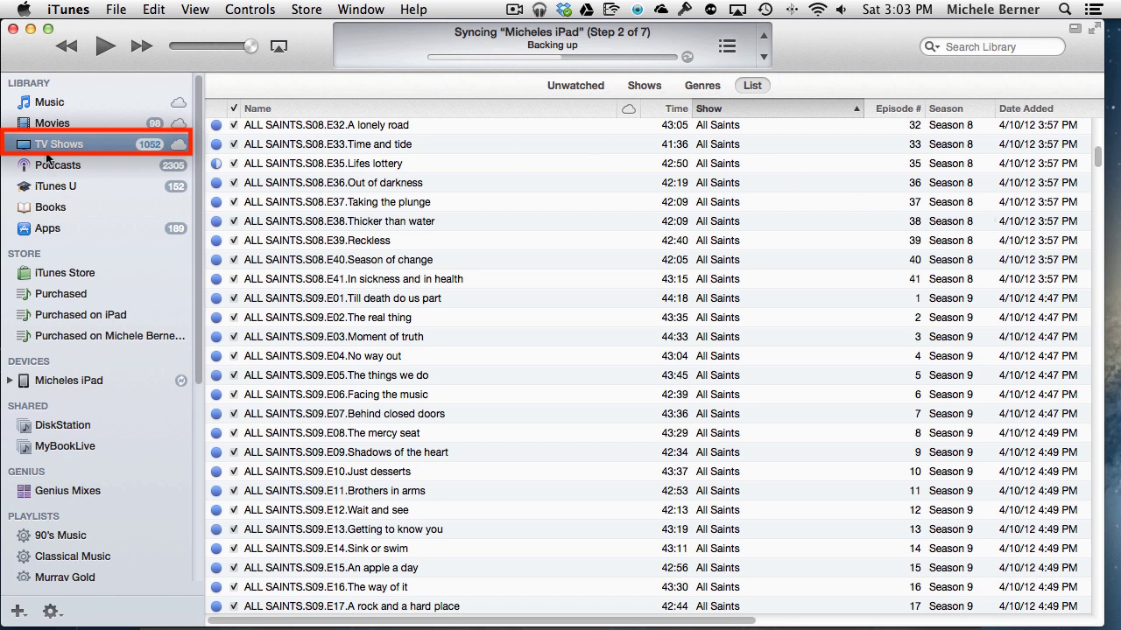
- Show the iPad's TV Shows sync settings and review the Doctor Who Edited episodes and the playlist options
click(50, 380)
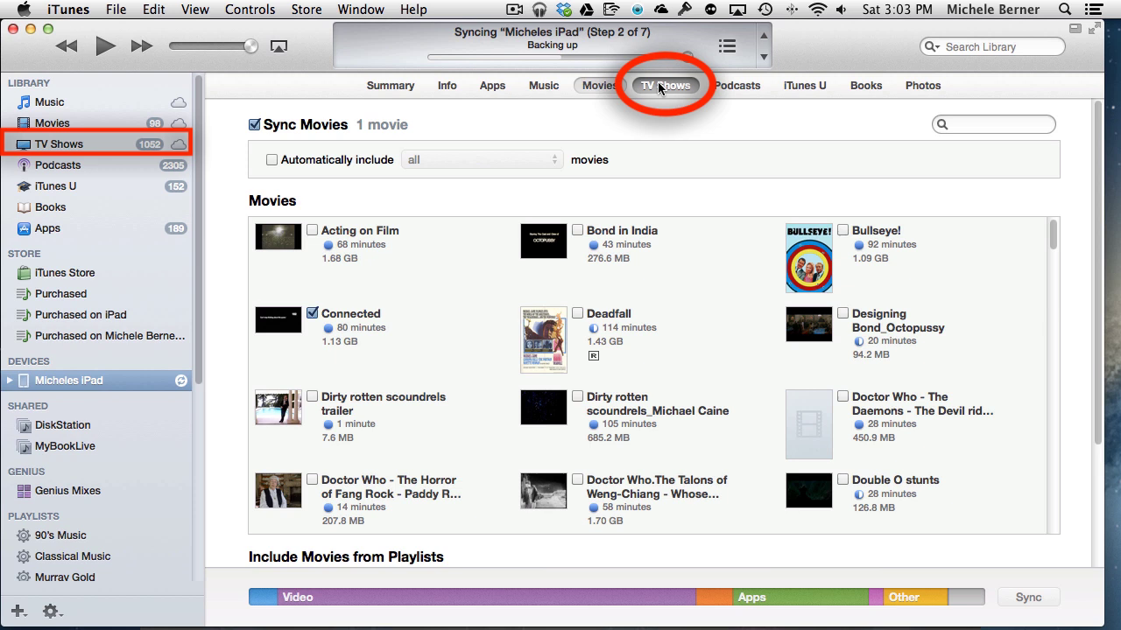
click(658, 83)
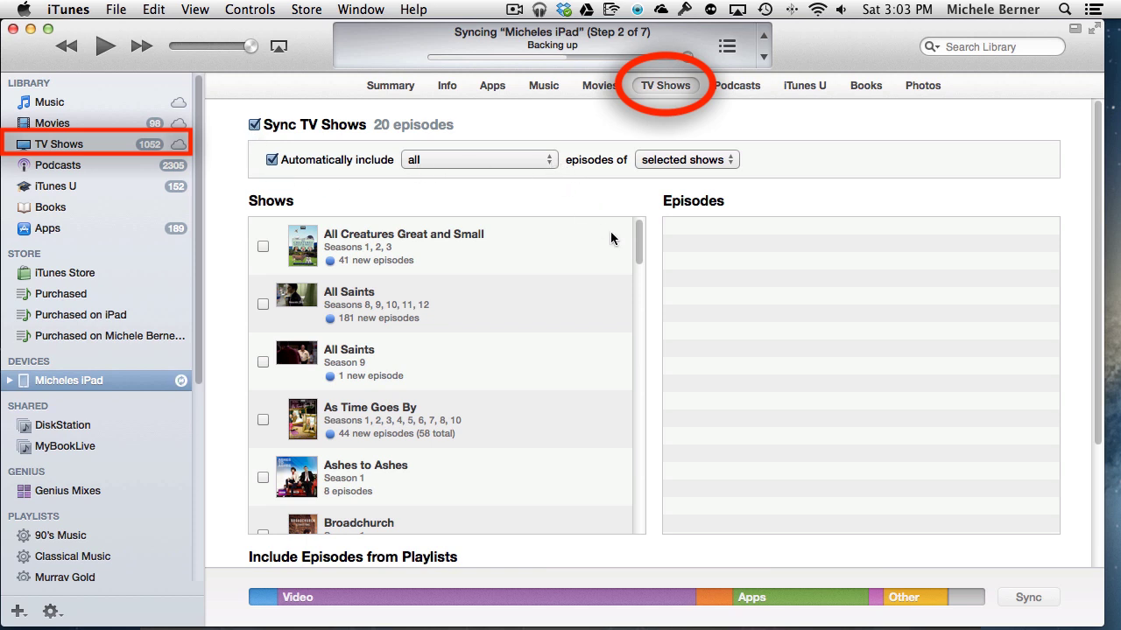
drag(637, 242, 636, 316)
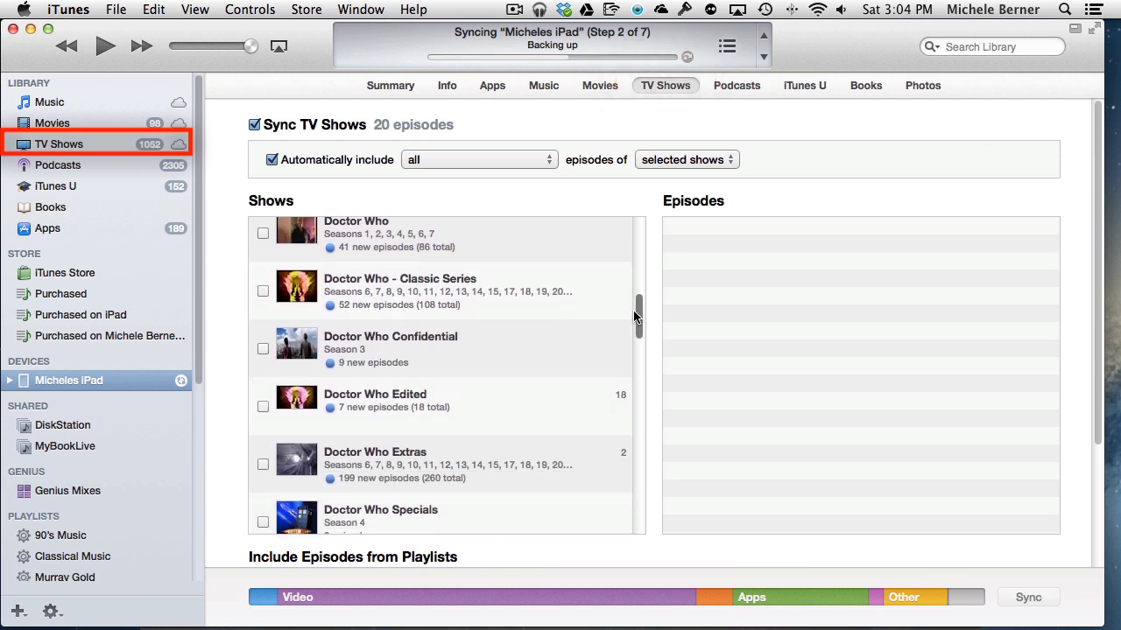
click(348, 399)
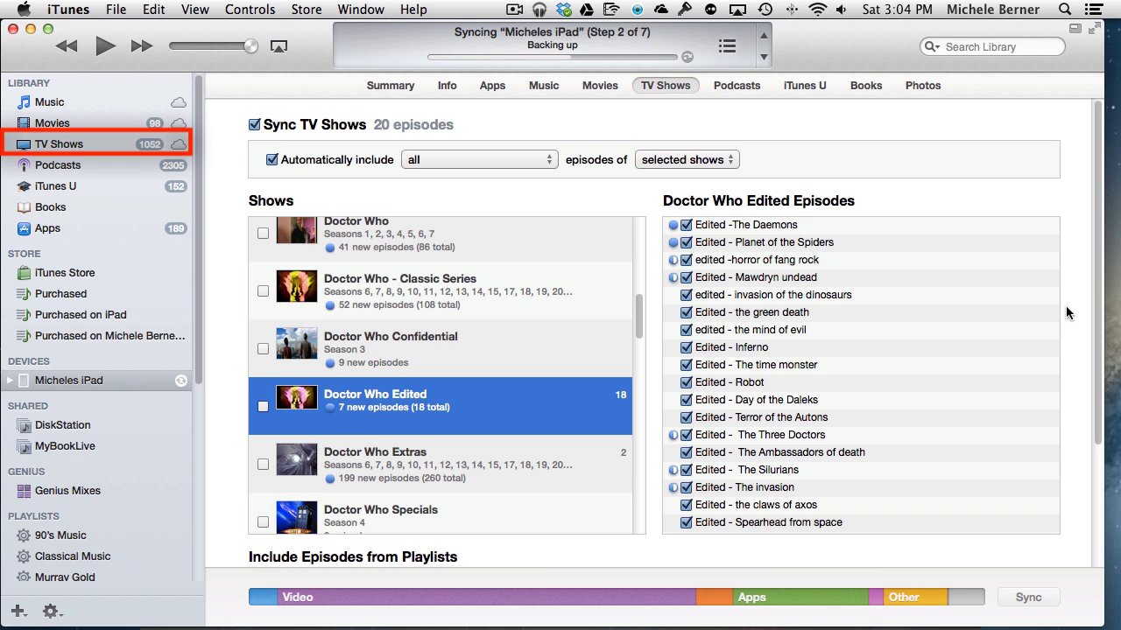
drag(1098, 322, 1107, 367)
scroll(1107, 367, down, 1)
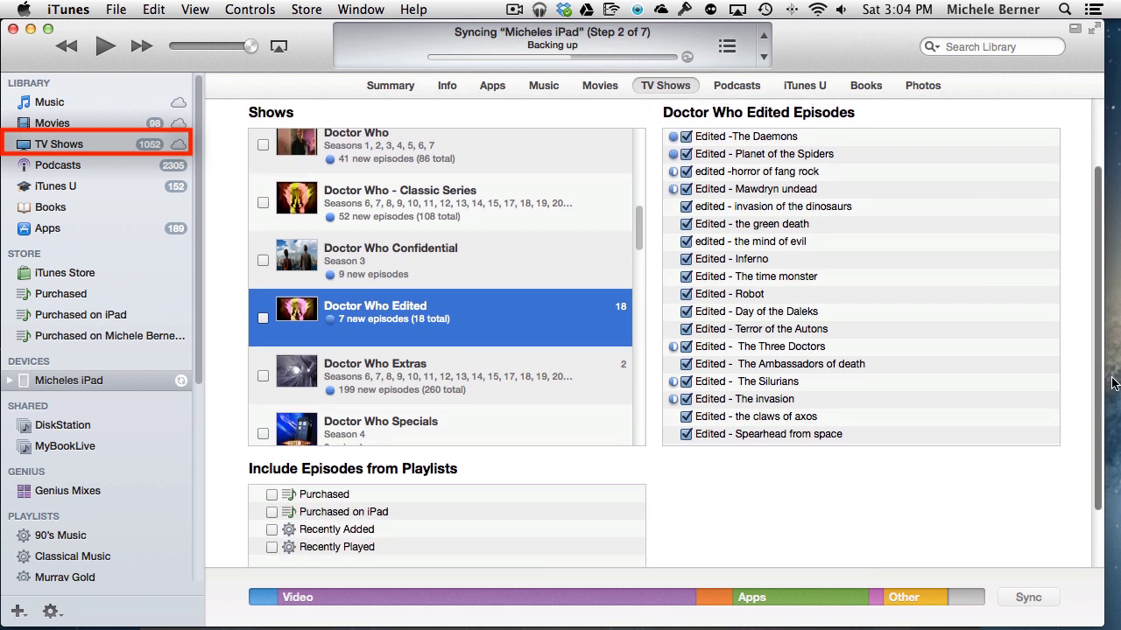
scroll(1108, 367, up, 3)
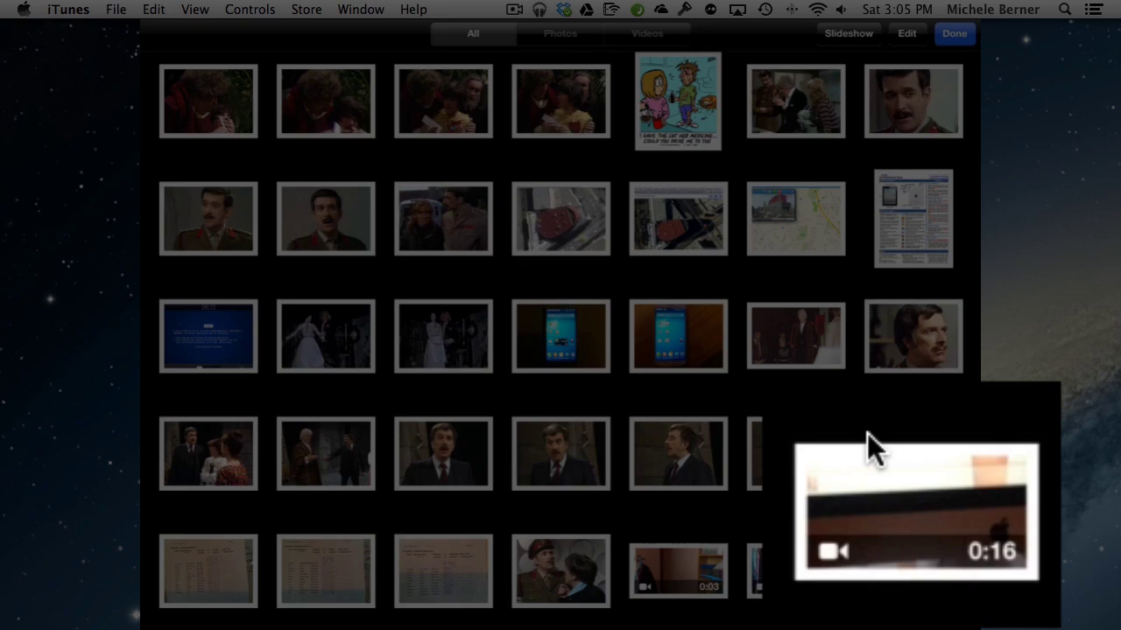
- Open the 0:16 video clip in the iPad's photo library
click(941, 531)
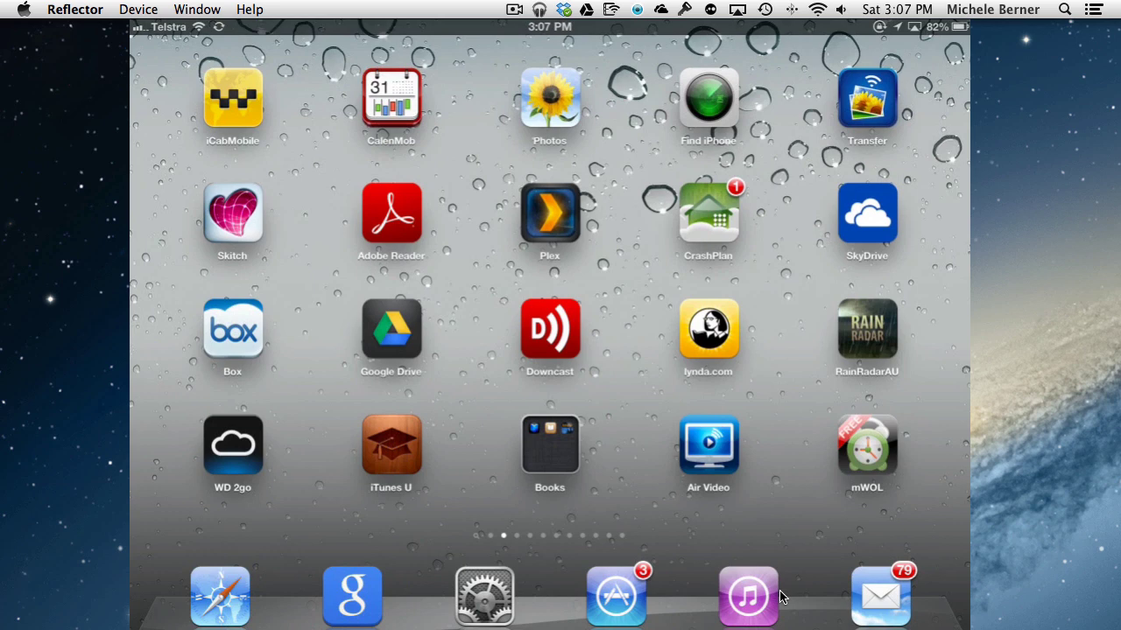
- Switch back to iTunes and select the iPad to show its TV Shows sync settings
mouse_move(600, 625)
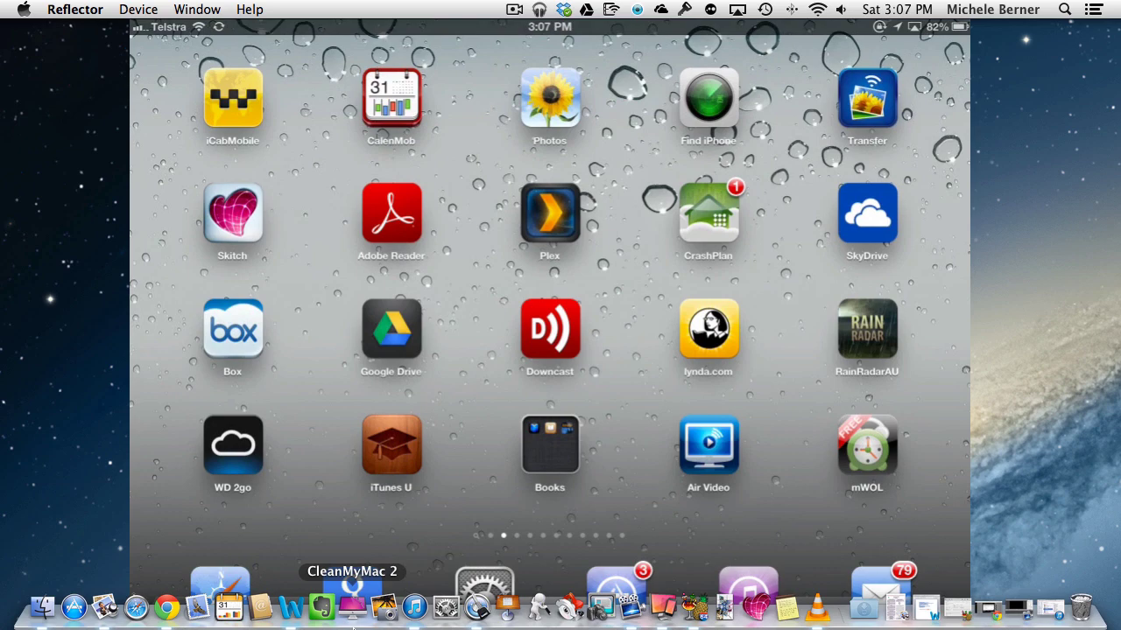
click(414, 606)
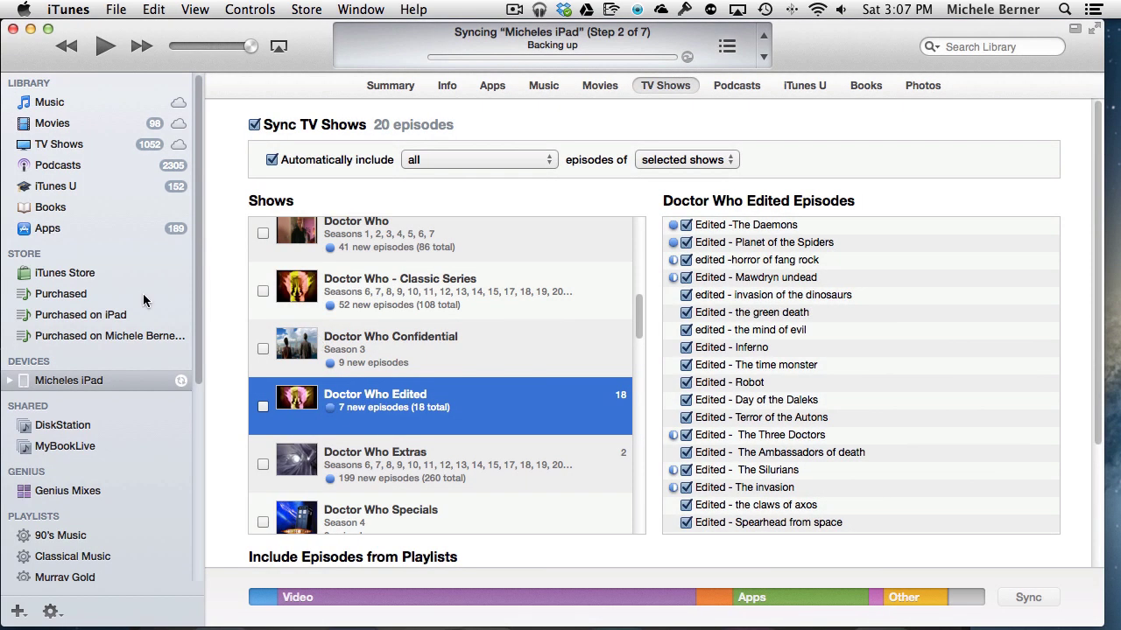
click(57, 380)
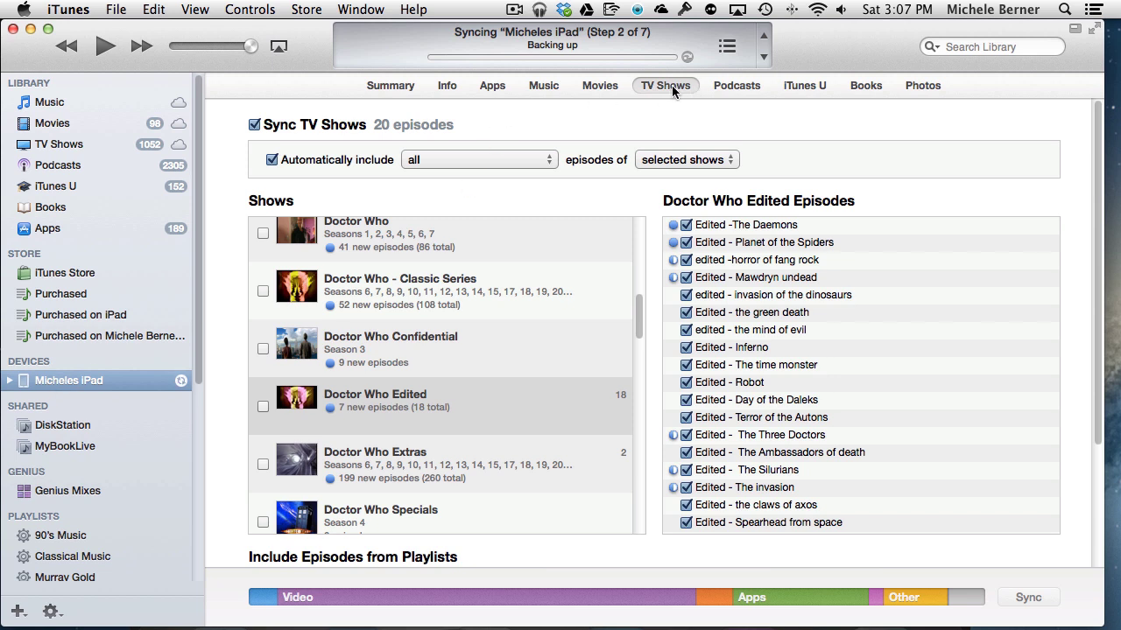
- Exclude the episode "Edited -The Daemons" from the iPad's TV show sync, and include it again without applying
click(686, 225)
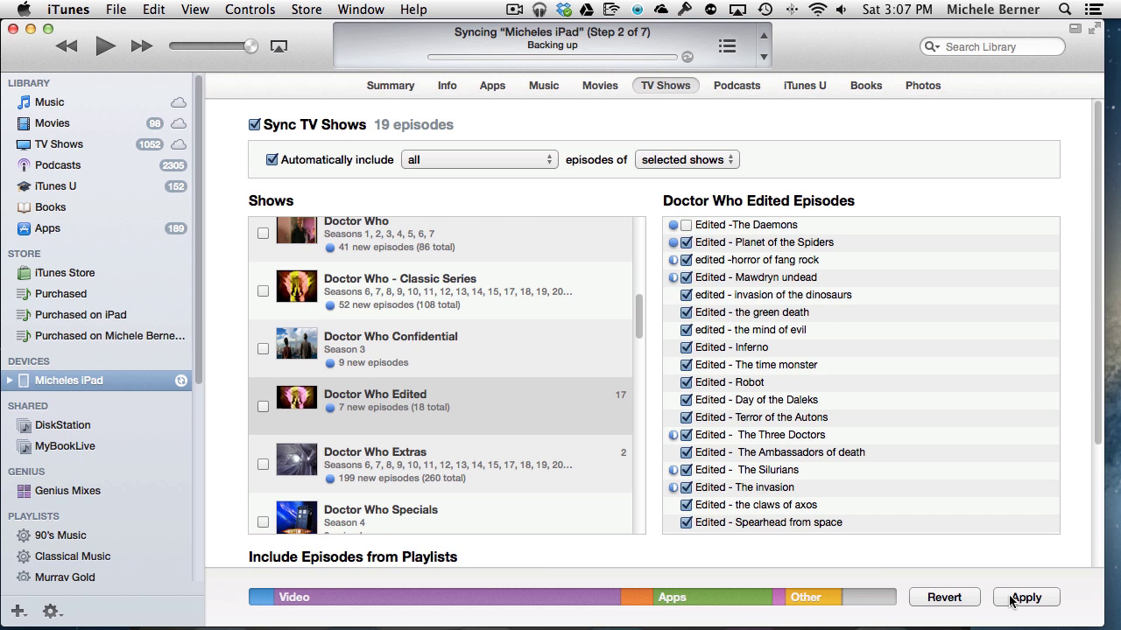
click(685, 225)
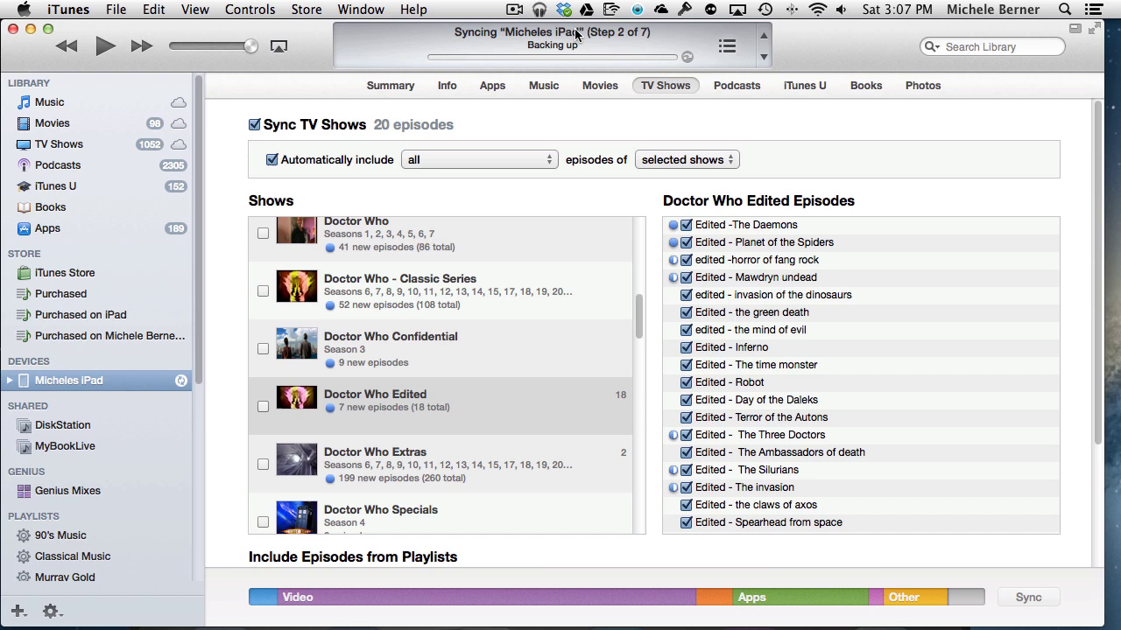
- Exclude the film Connected from the iPad's movie sync, and include it again without applying
click(600, 86)
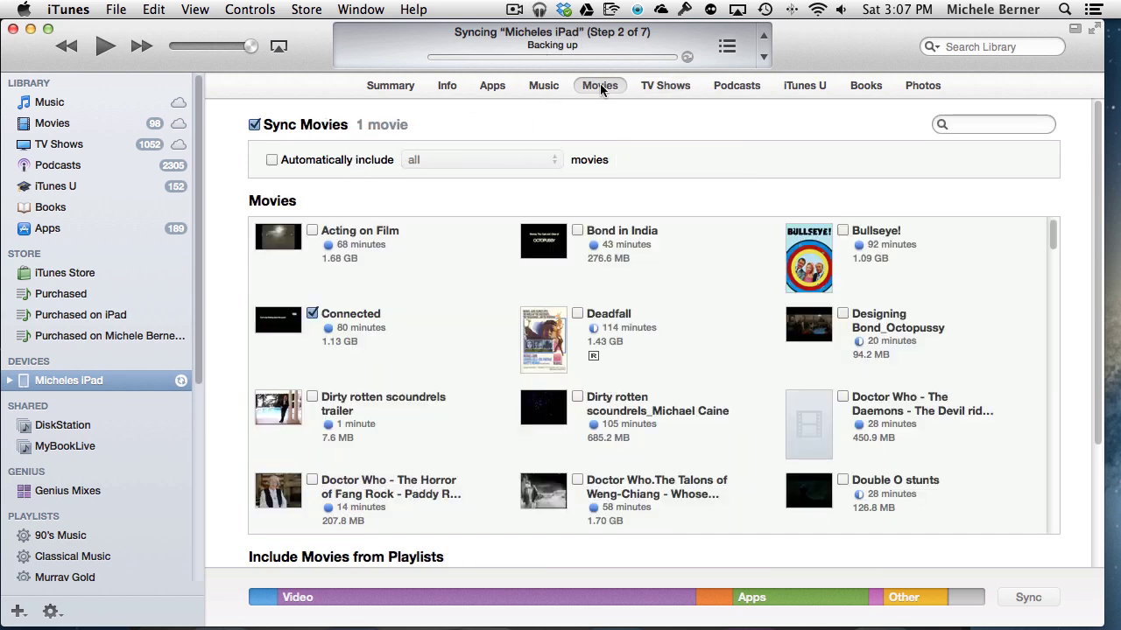
click(311, 313)
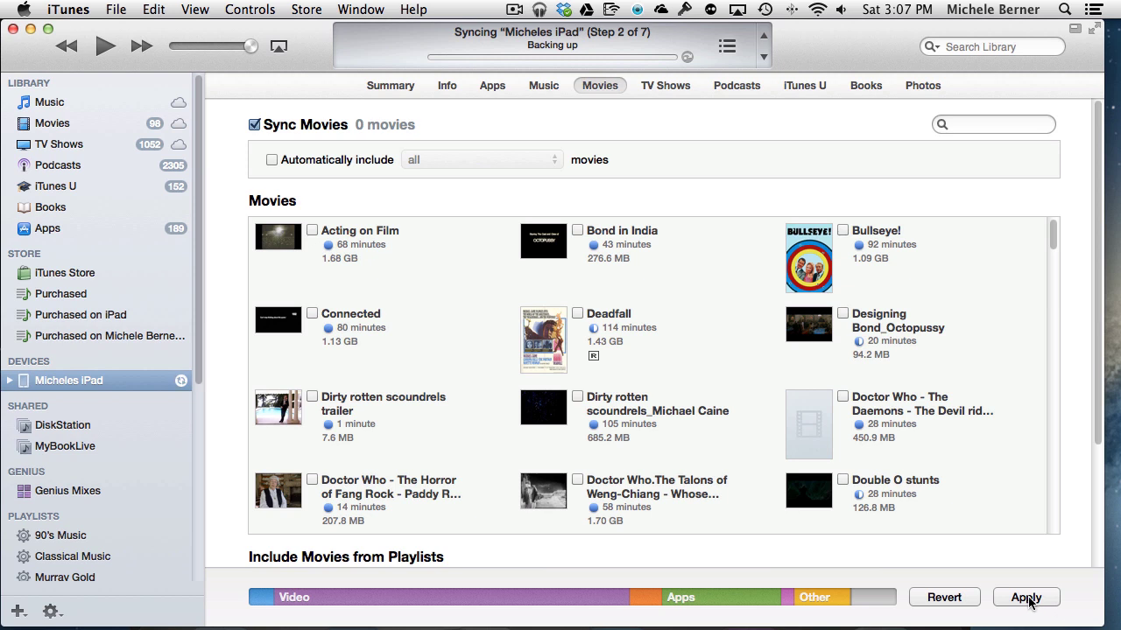
click(312, 313)
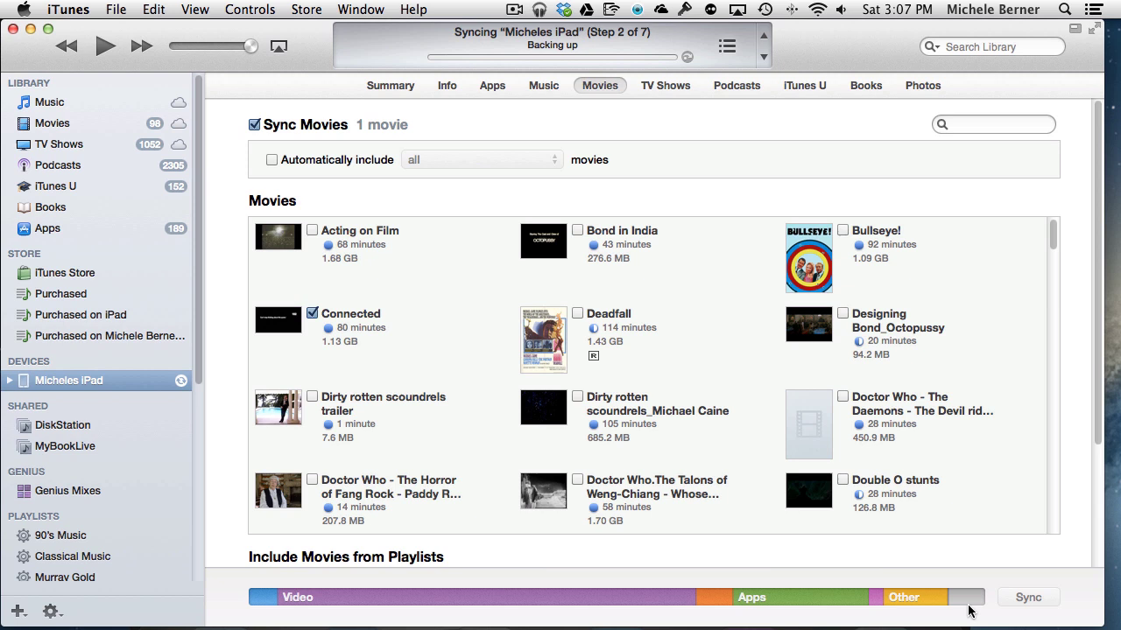
mouse_move(966, 602)
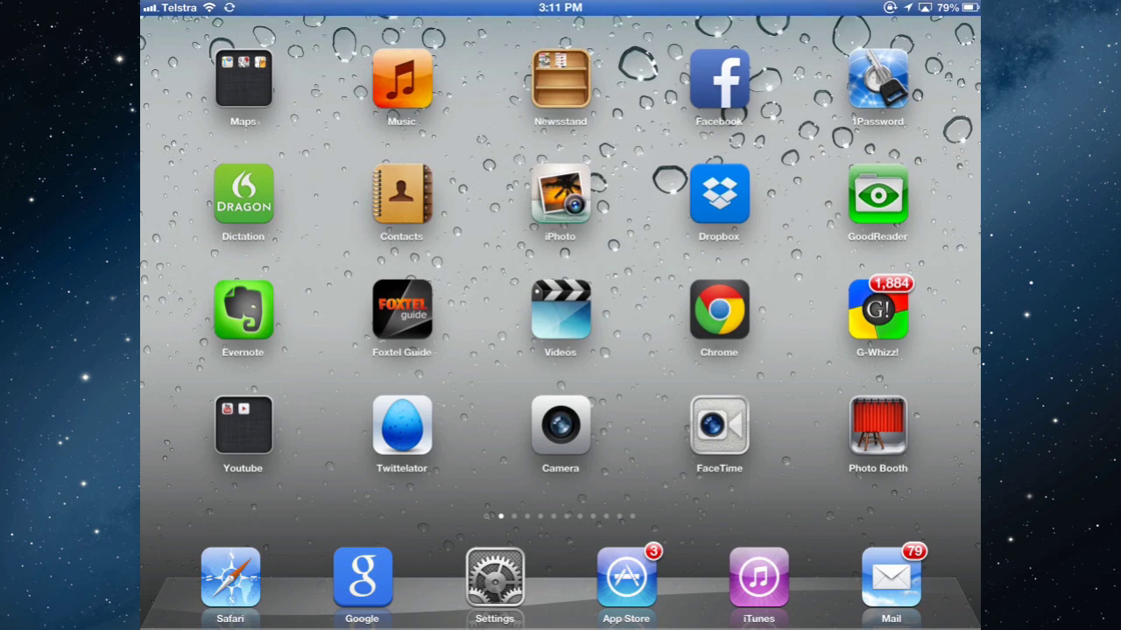
- Switch to the iPad's Videos app, leave the Doctor Who Edited list, and cancel deleting the film "Harry and Walter Go to New York"
click(560, 309)
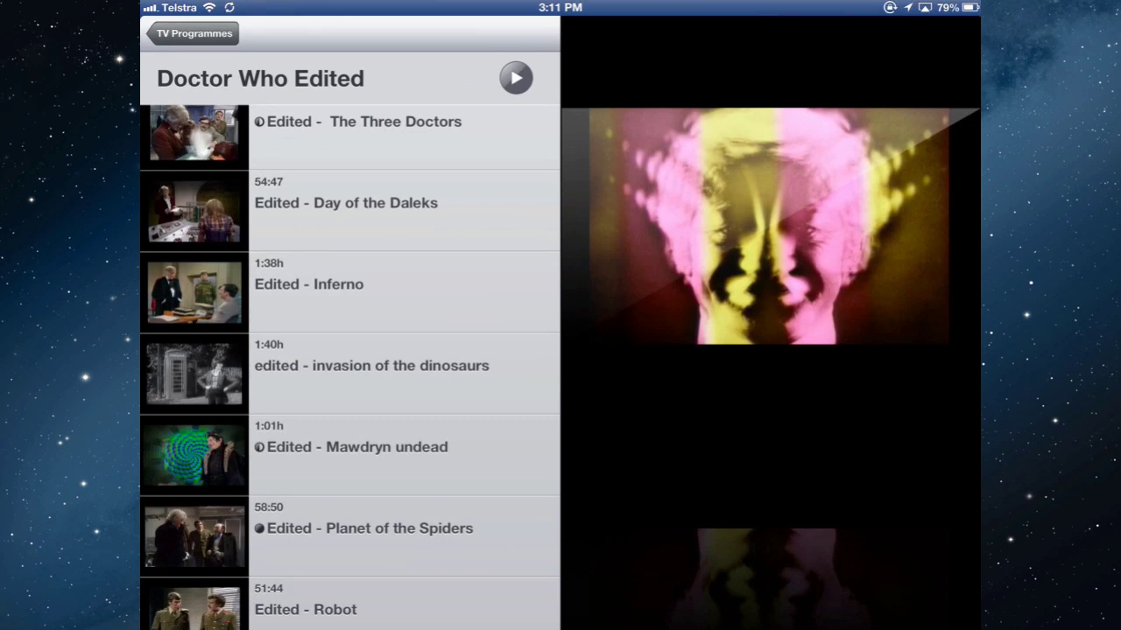
click(194, 33)
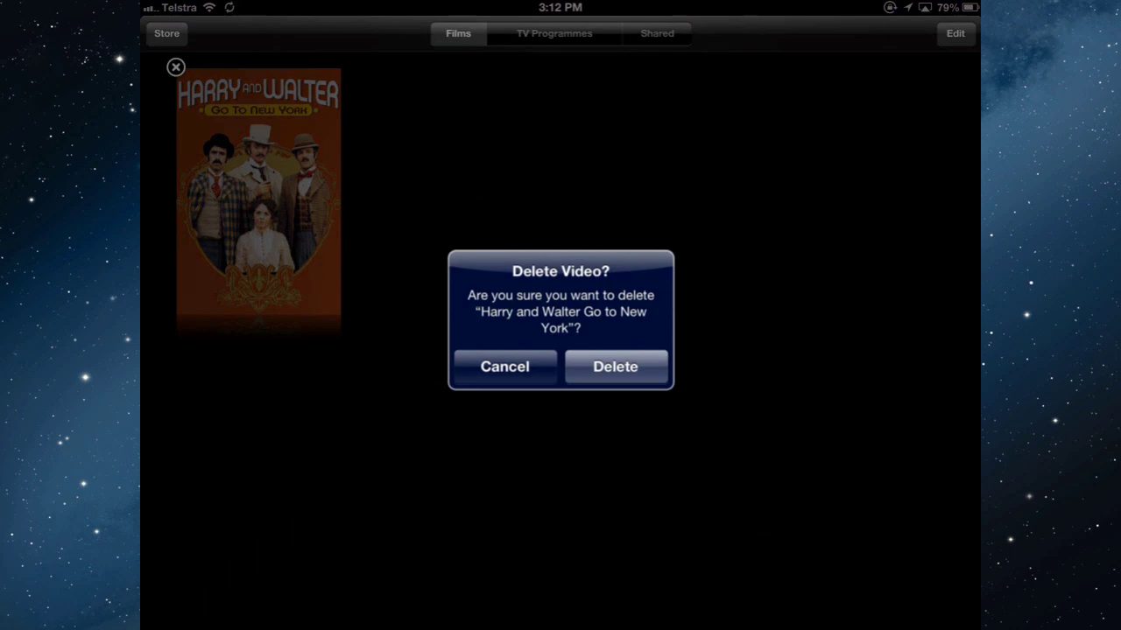
click(504, 367)
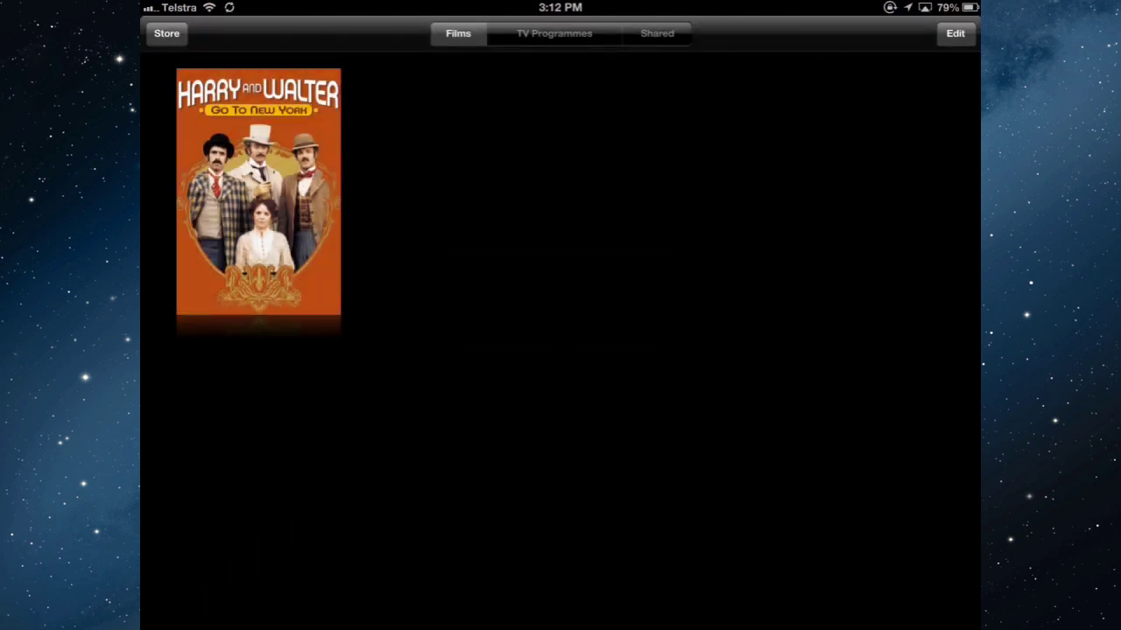
- Open Doctor Who Edited among the TV programmes and select the episode "Edited - The Silurians" in its list
click(554, 33)
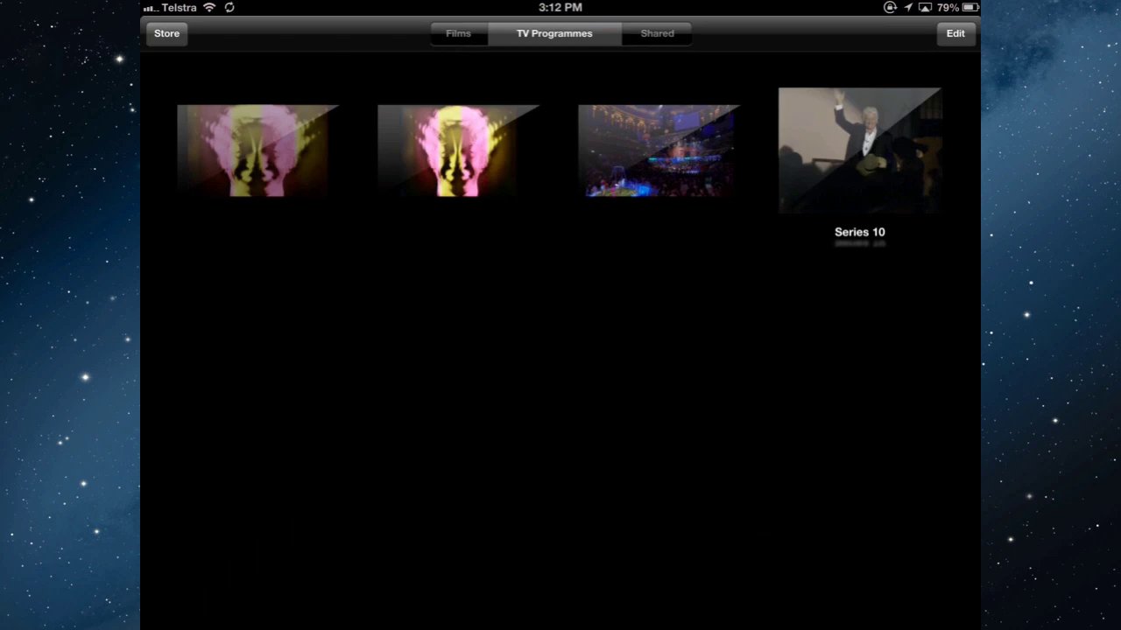
click(458, 151)
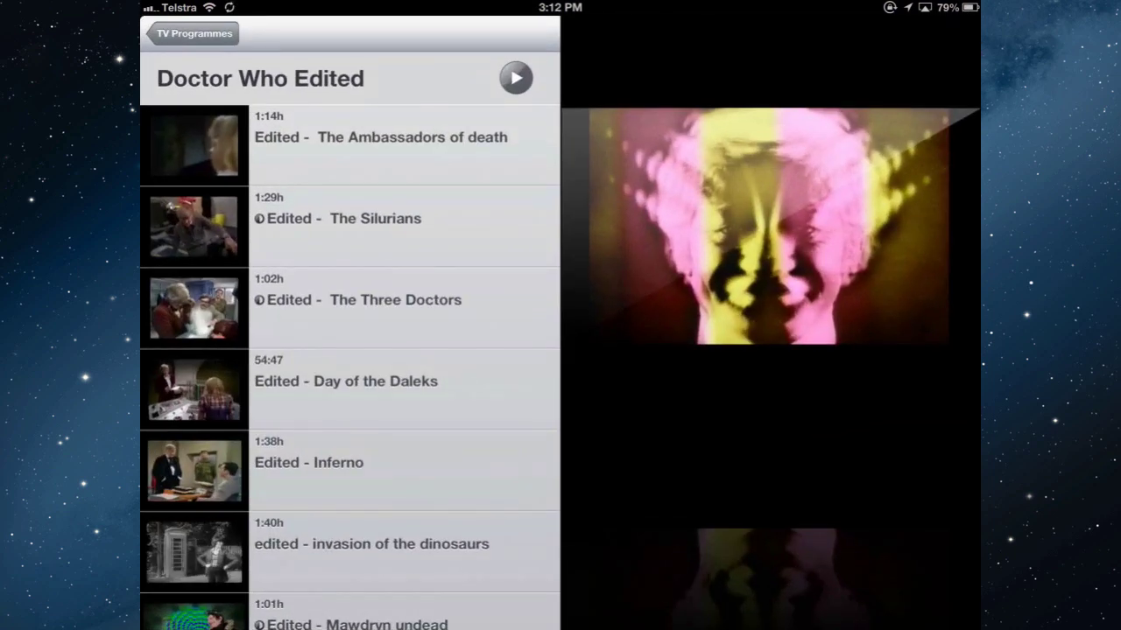
click(403, 225)
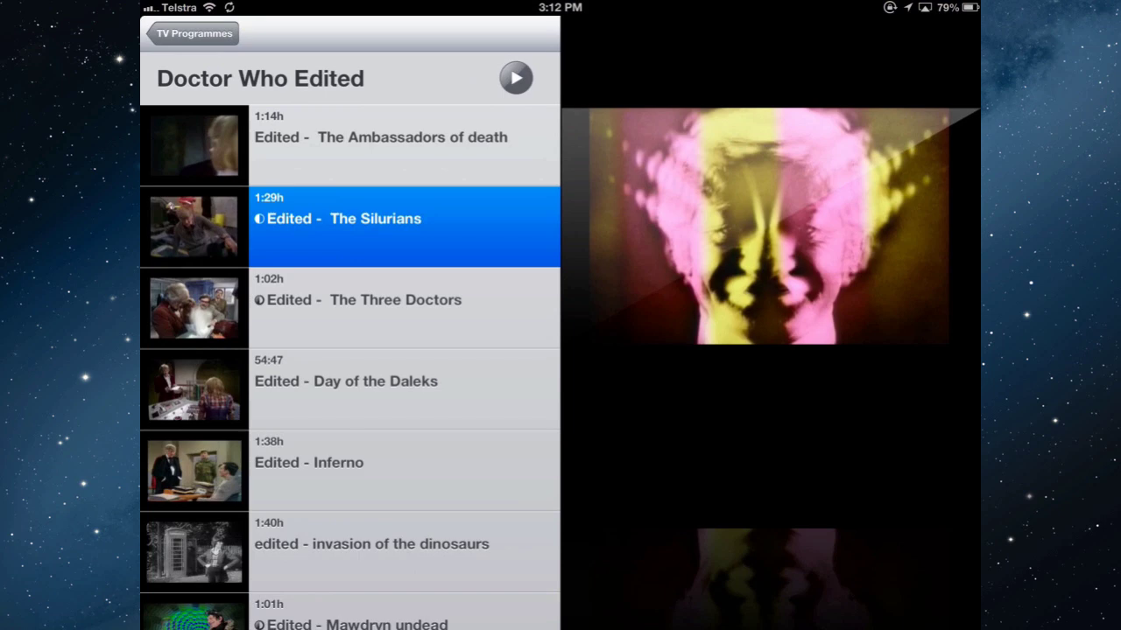
scroll(351, 350, down, 1)
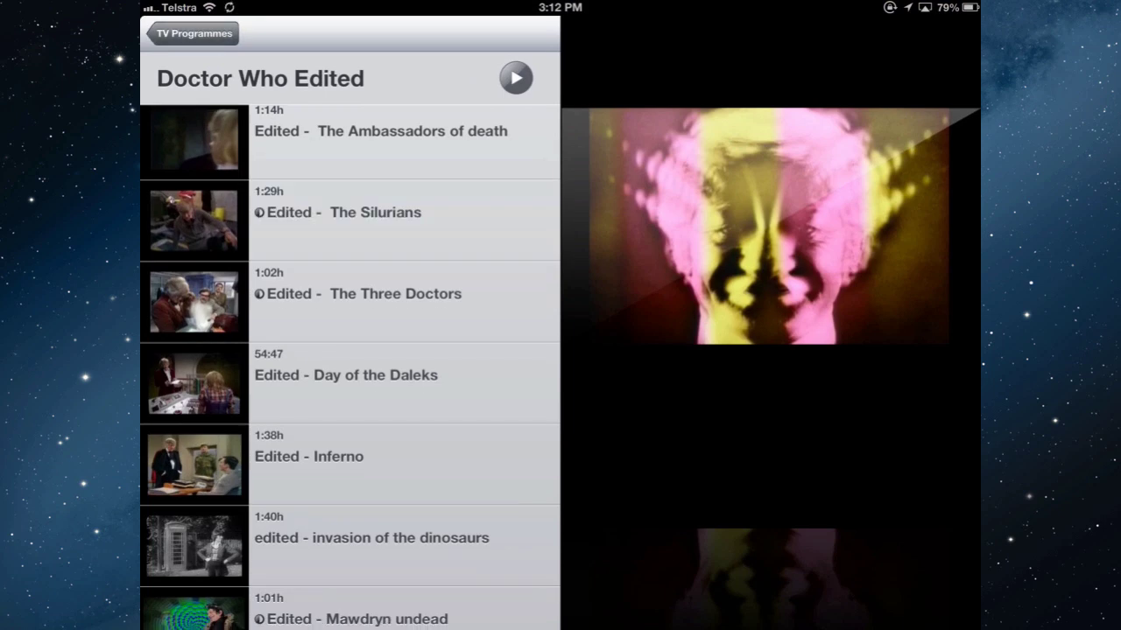
- Leave the iPad's episode list and, in iTunes' TV show sync, exclude "Edited -The Daemons" from Doctor Who Edited and include it again
click(193, 34)
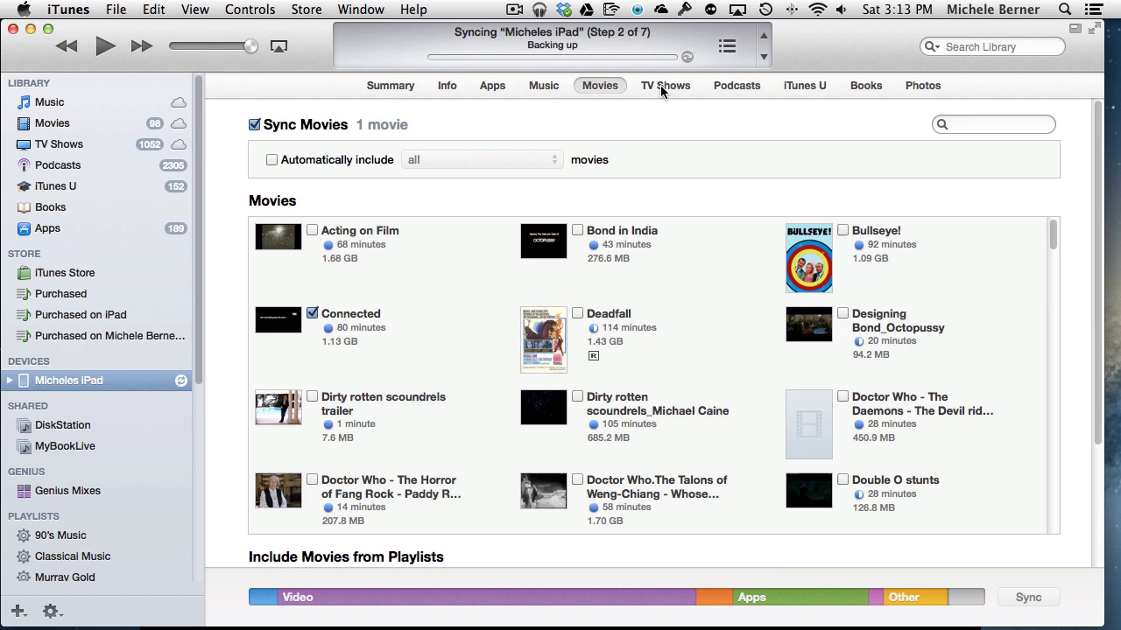
click(660, 85)
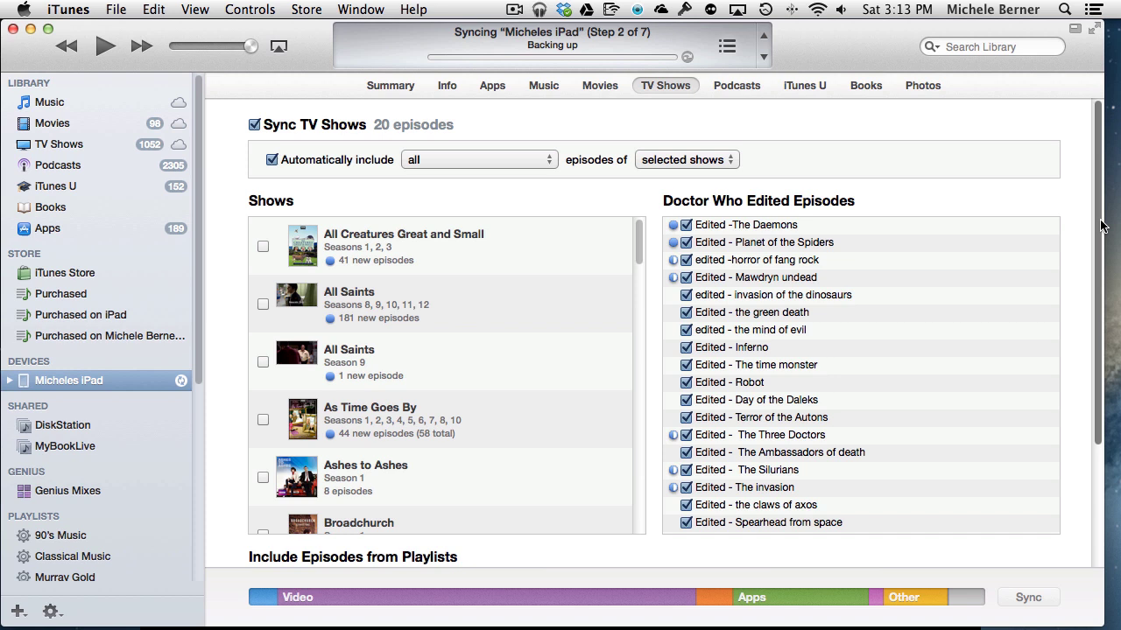
drag(1100, 229, 1093, 317)
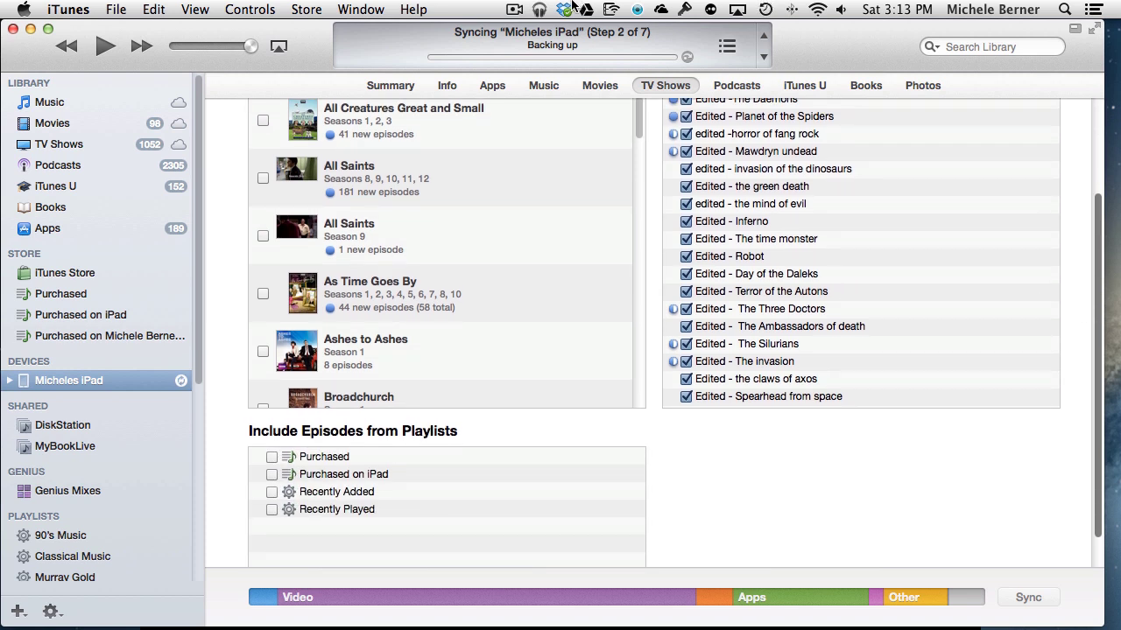
drag(640, 128, 625, 187)
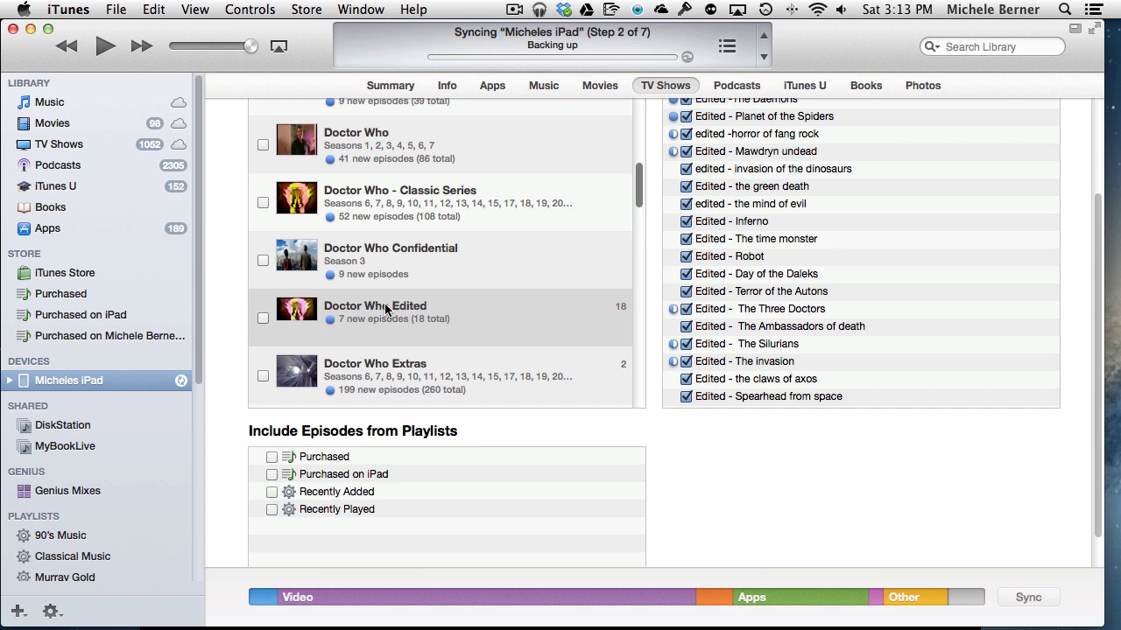
click(354, 308)
scroll(759, 181, up, 2)
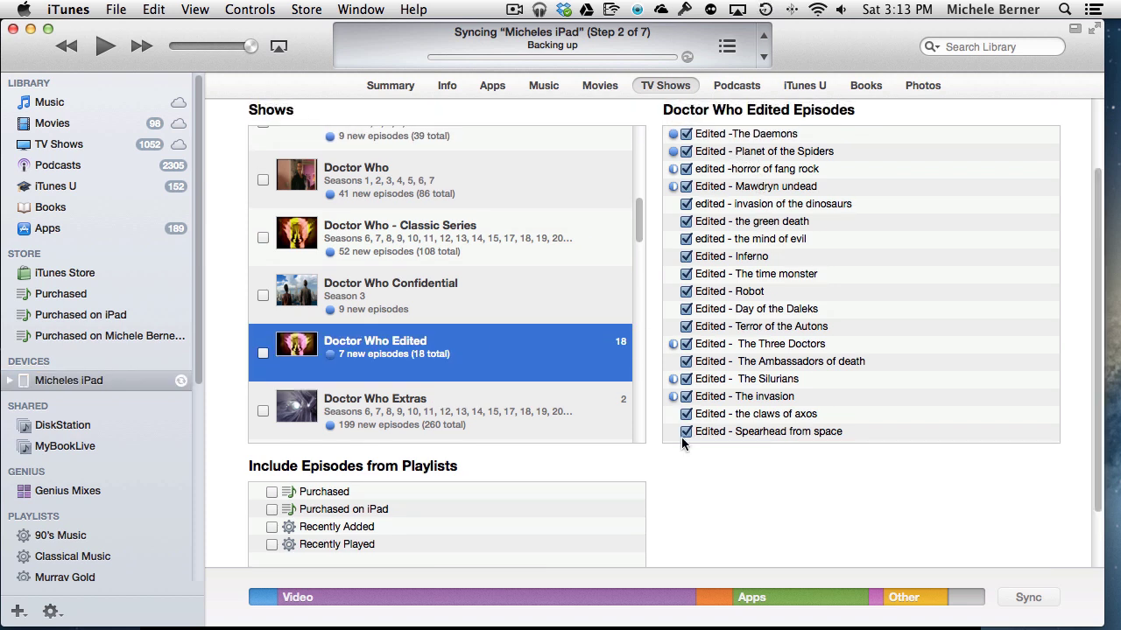
click(686, 134)
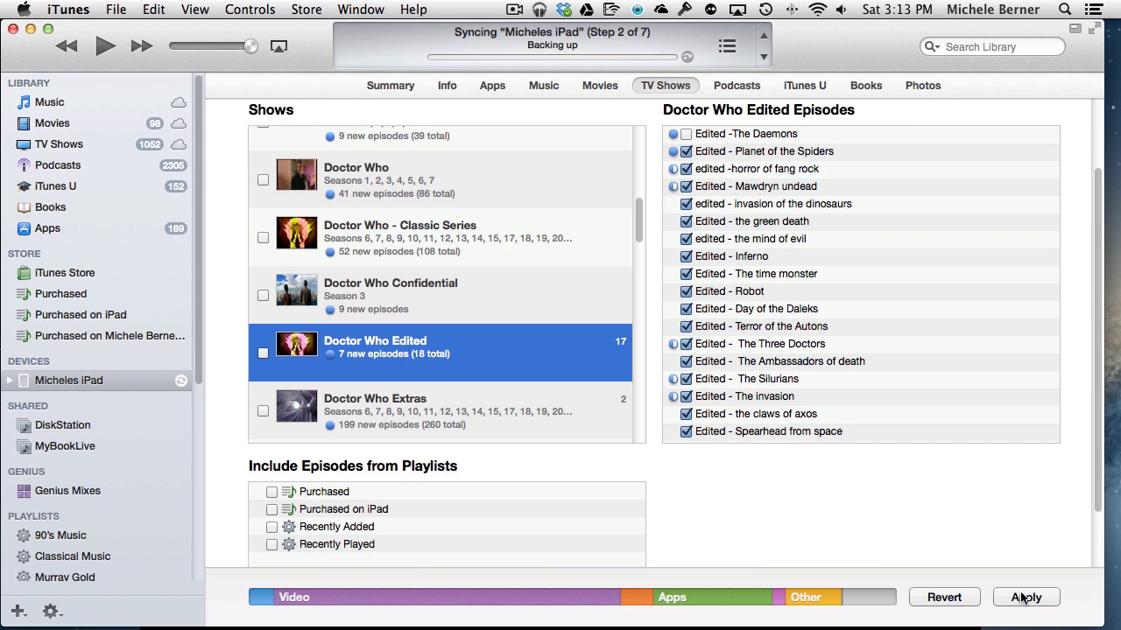
click(685, 133)
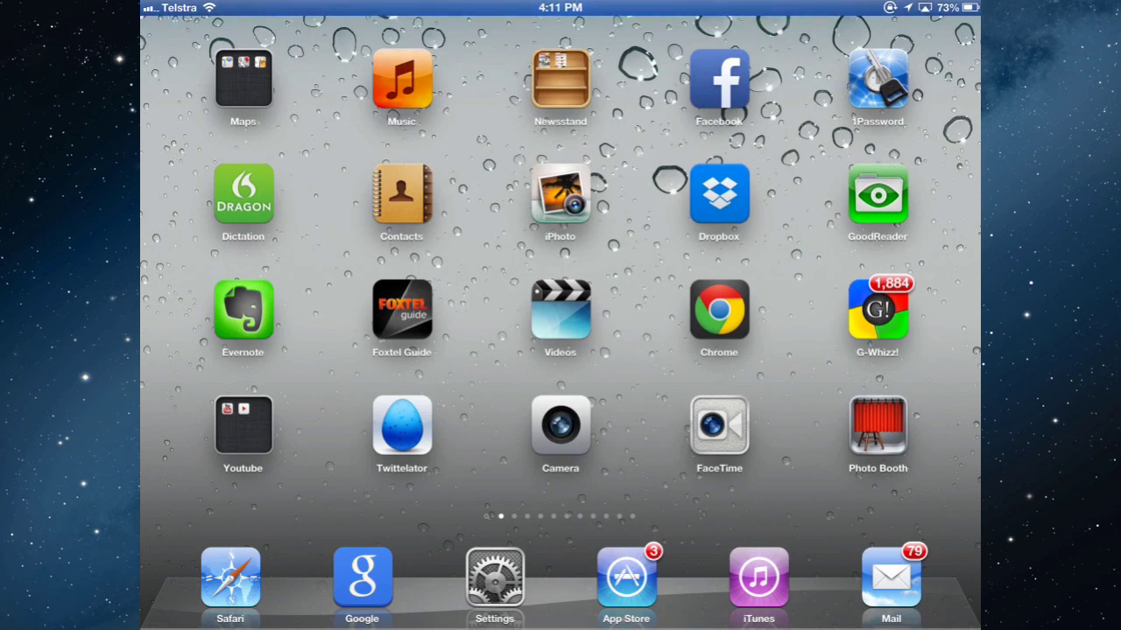
- View the purchased TV shows and movies in the iPad's iTunes app, and open then leave the details of "Harry and Walter Go to New York"
click(758, 578)
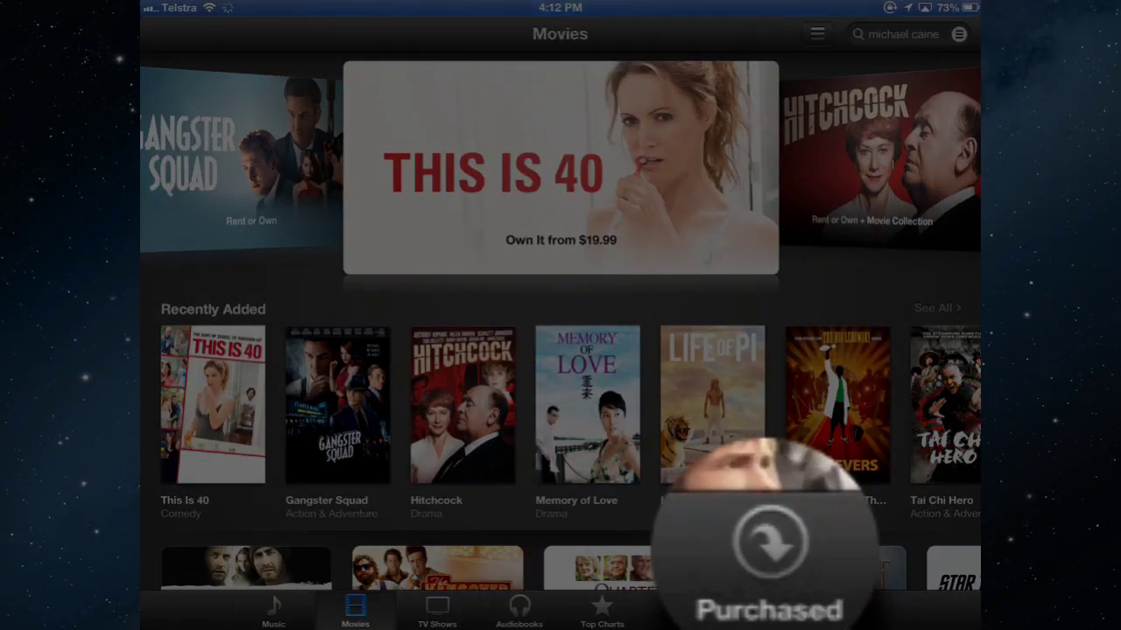
click(684, 611)
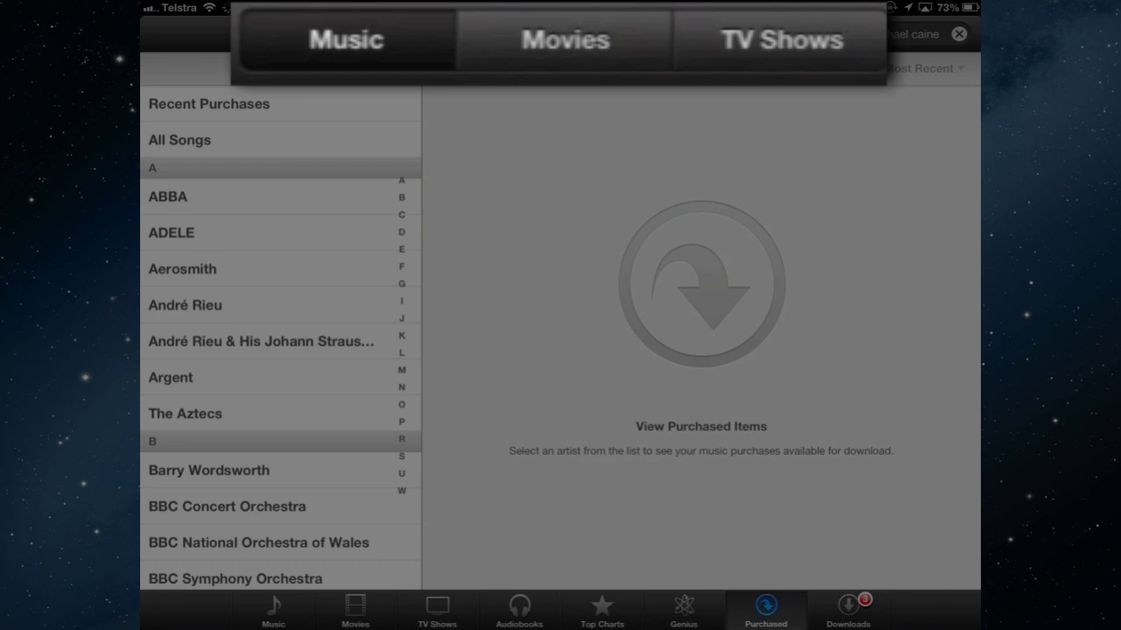
click(782, 40)
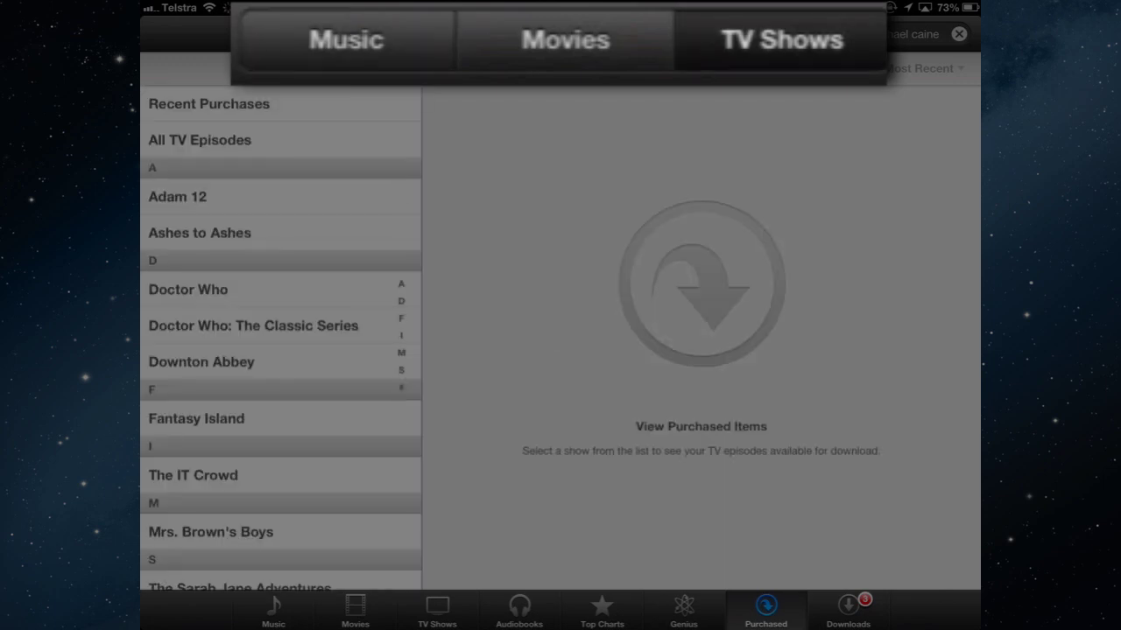
click(564, 39)
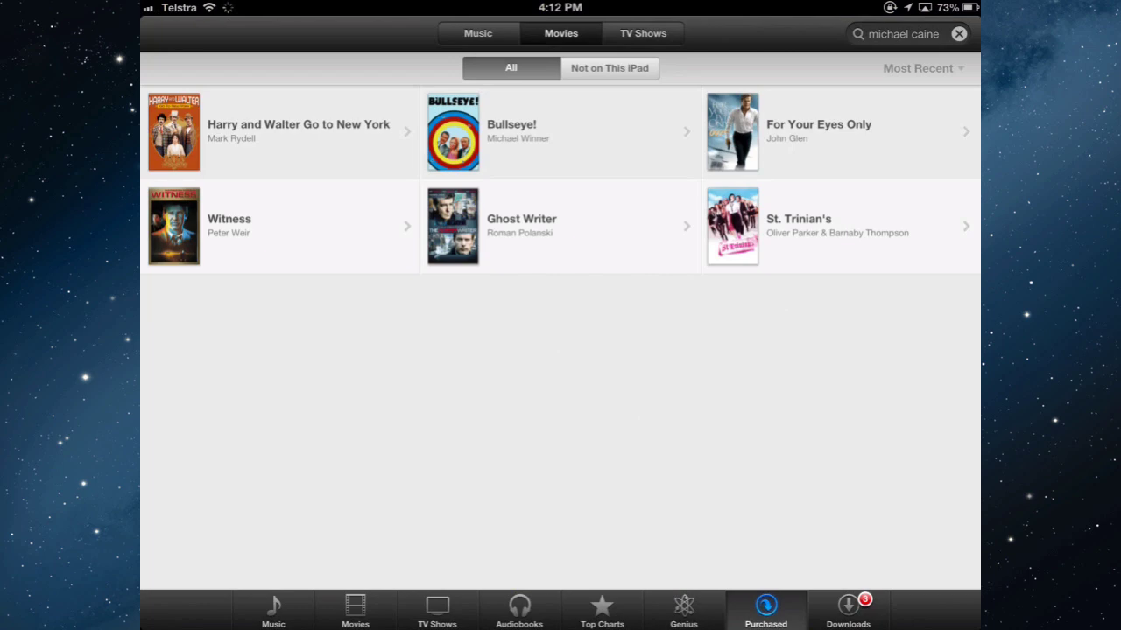
click(280, 131)
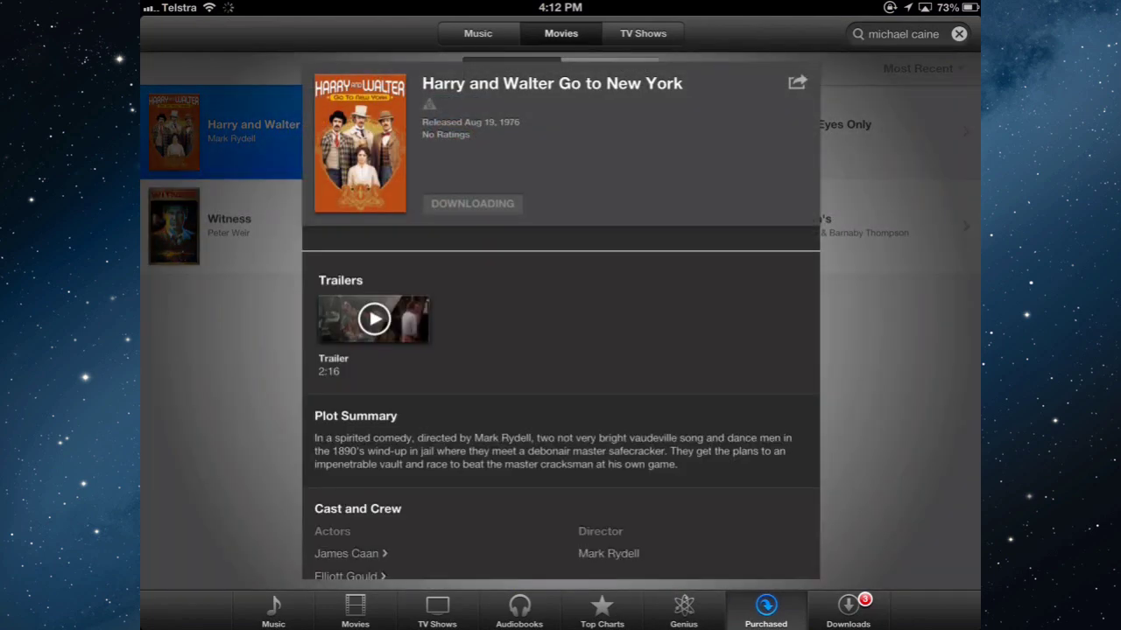
key(Escape)
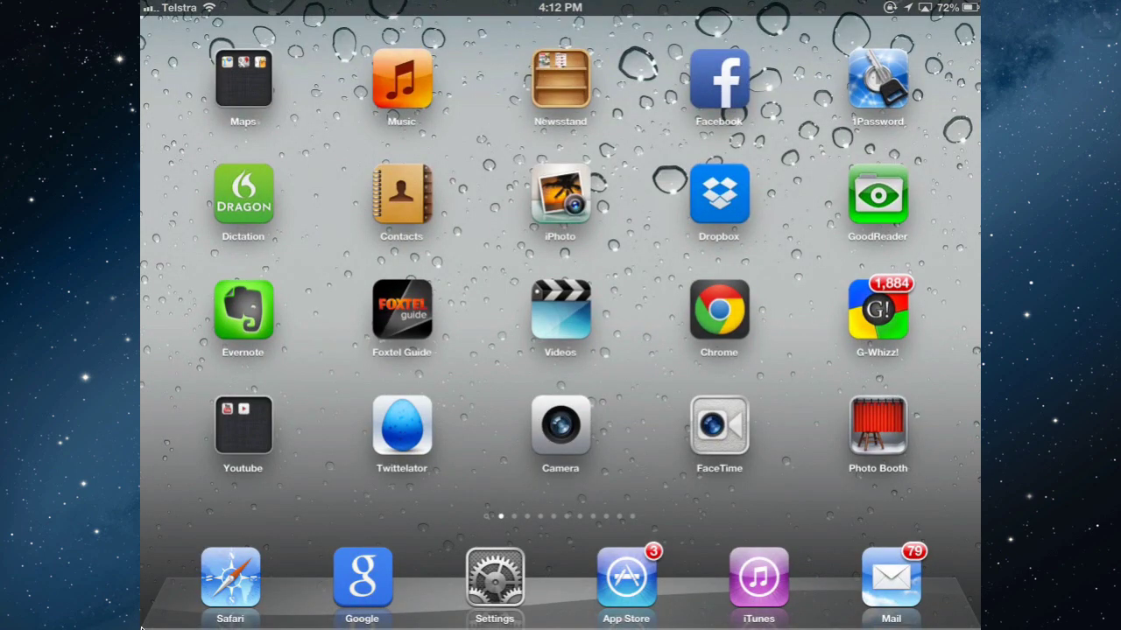
- Switch to iTunes on the Mac and select "Harry and Walter Go to New York" in the movie library
click(1093, 8)
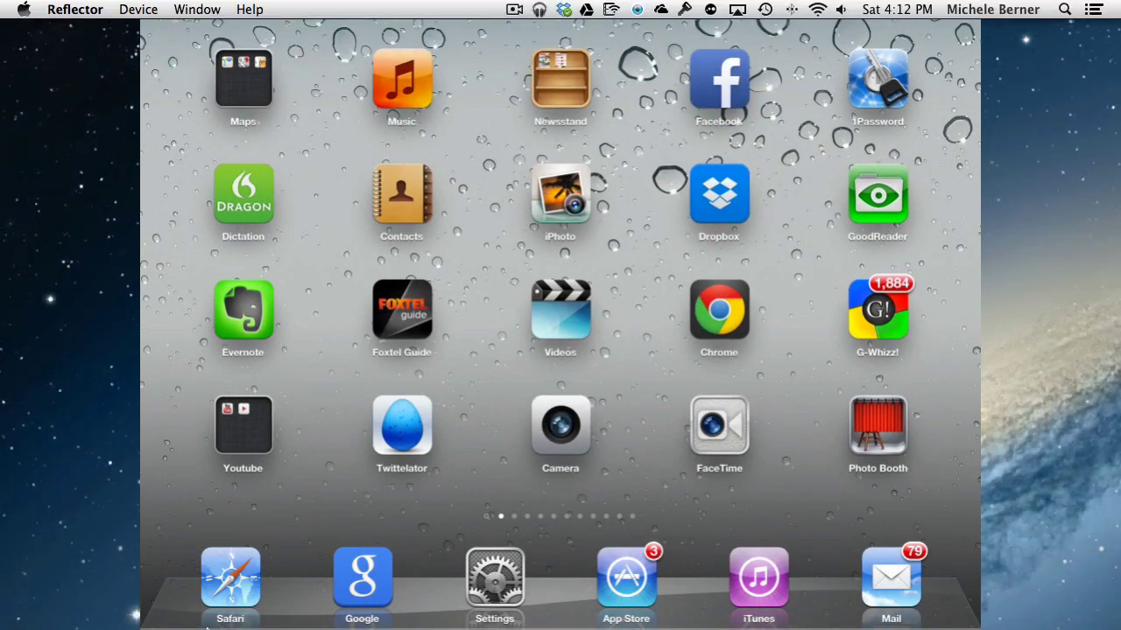
mouse_move(201, 624)
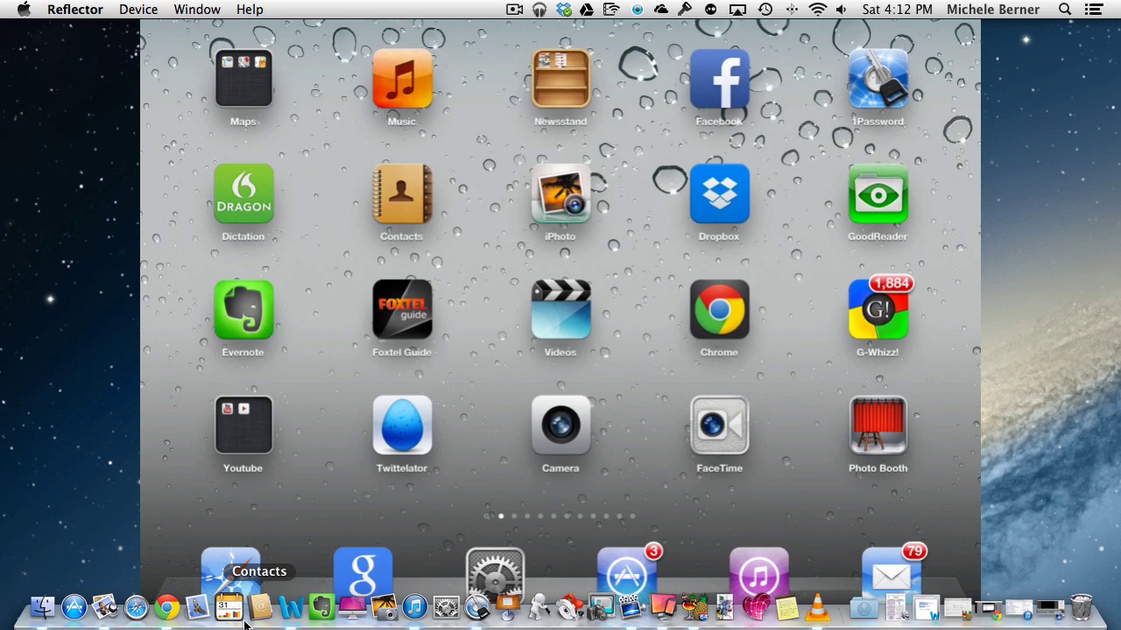
click(415, 608)
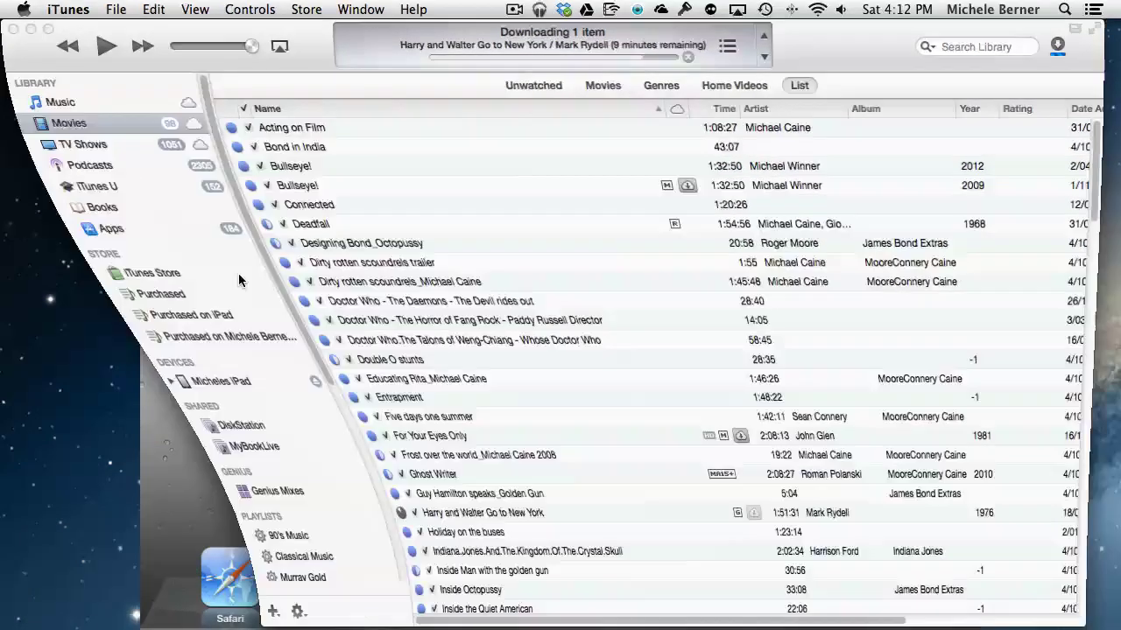
click(39, 131)
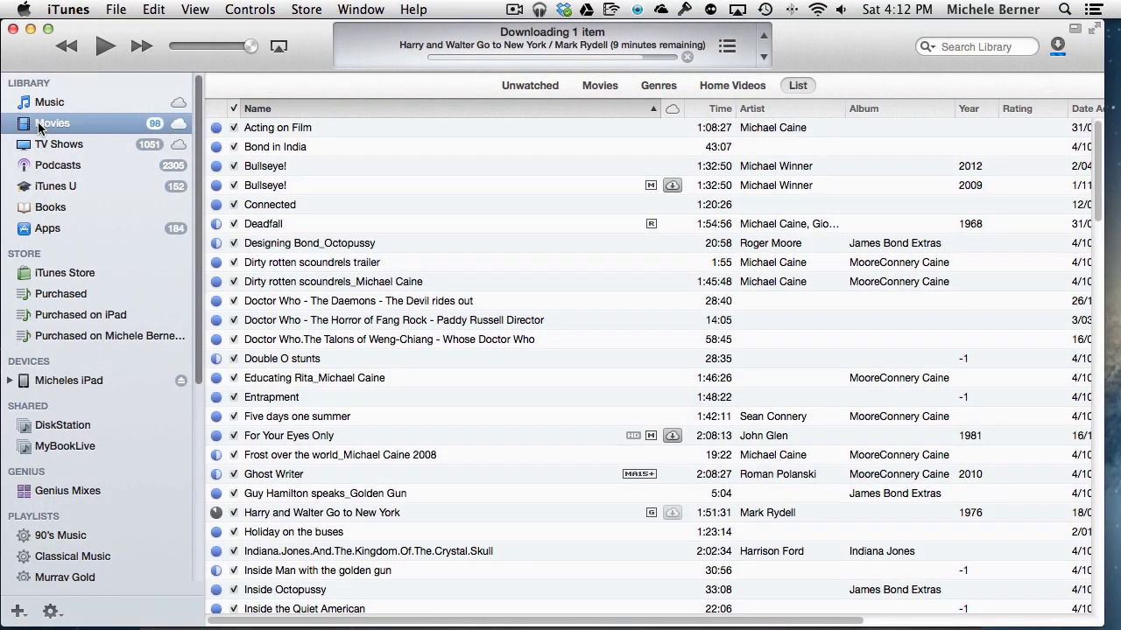
click(266, 515)
scroll(576, 549, down, 5)
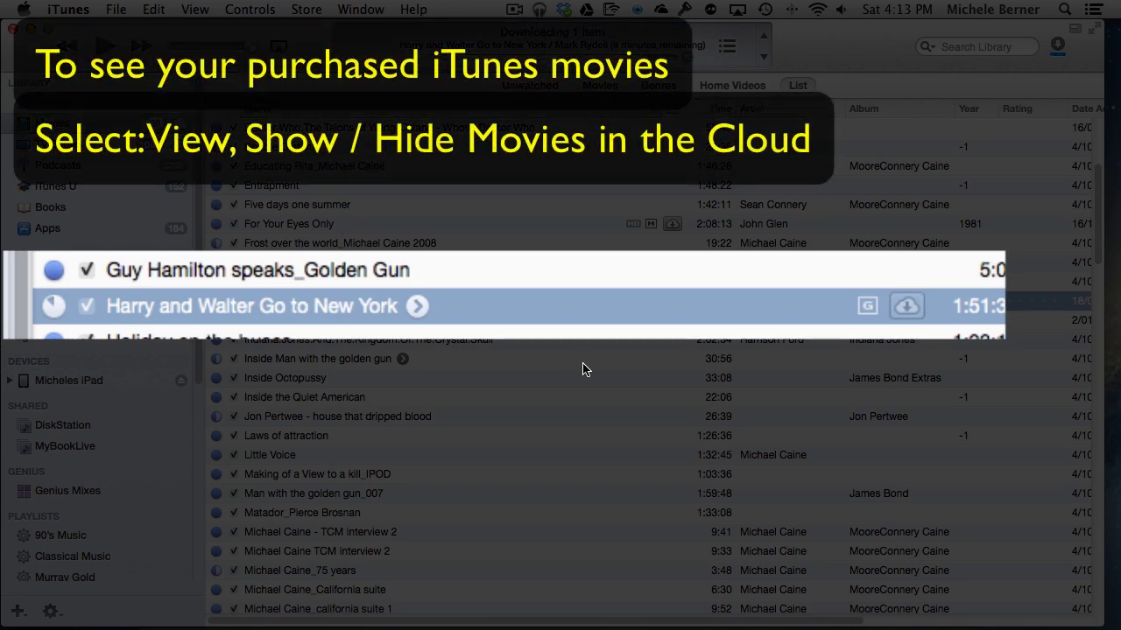
- Download the purchased film "For Your Eyes Only" from the cloud in the movie library
click(560, 395)
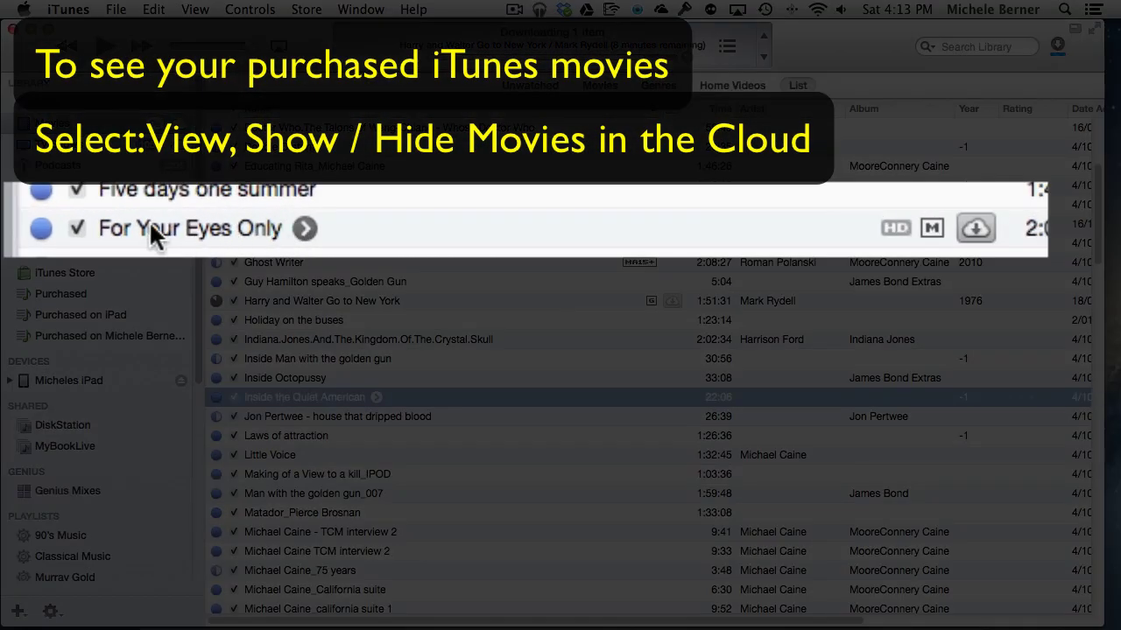
click(303, 231)
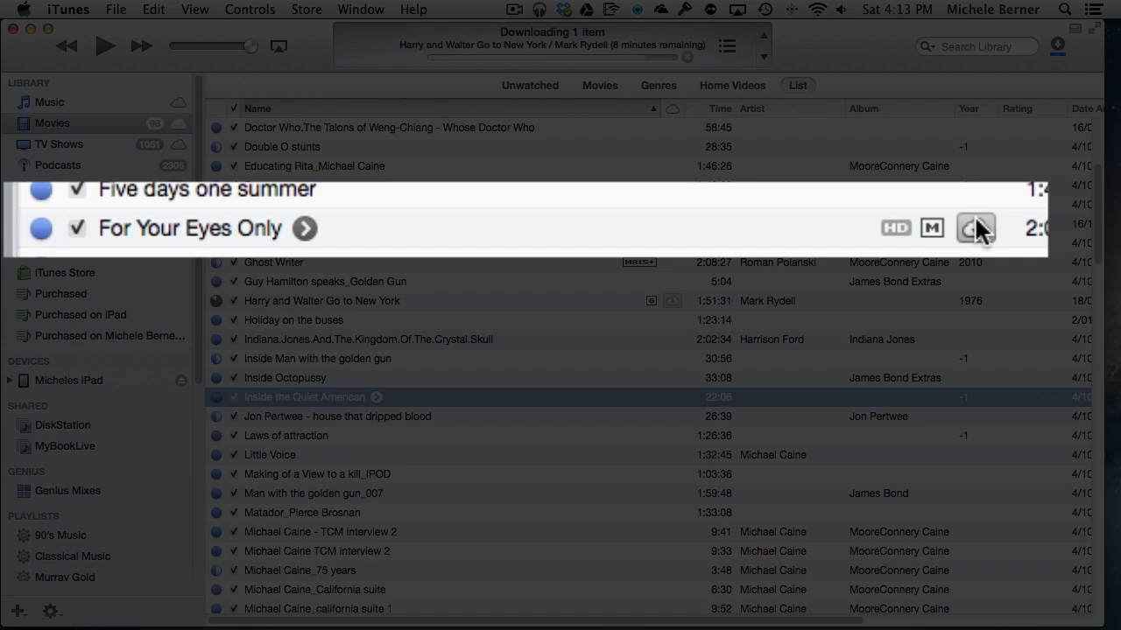
click(976, 229)
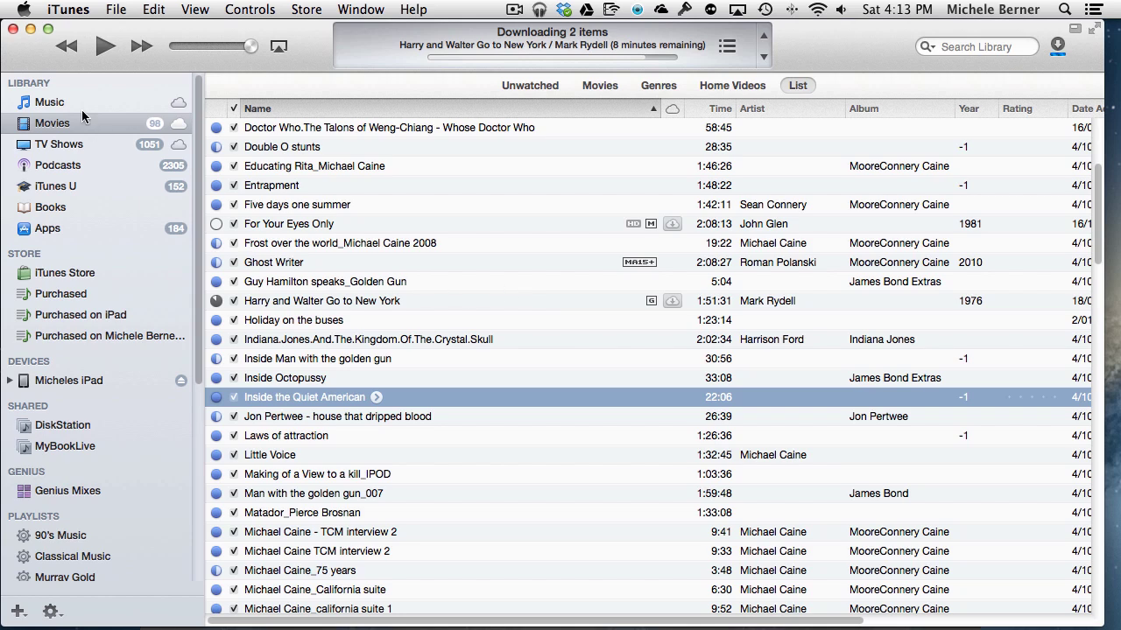
click(29, 29)
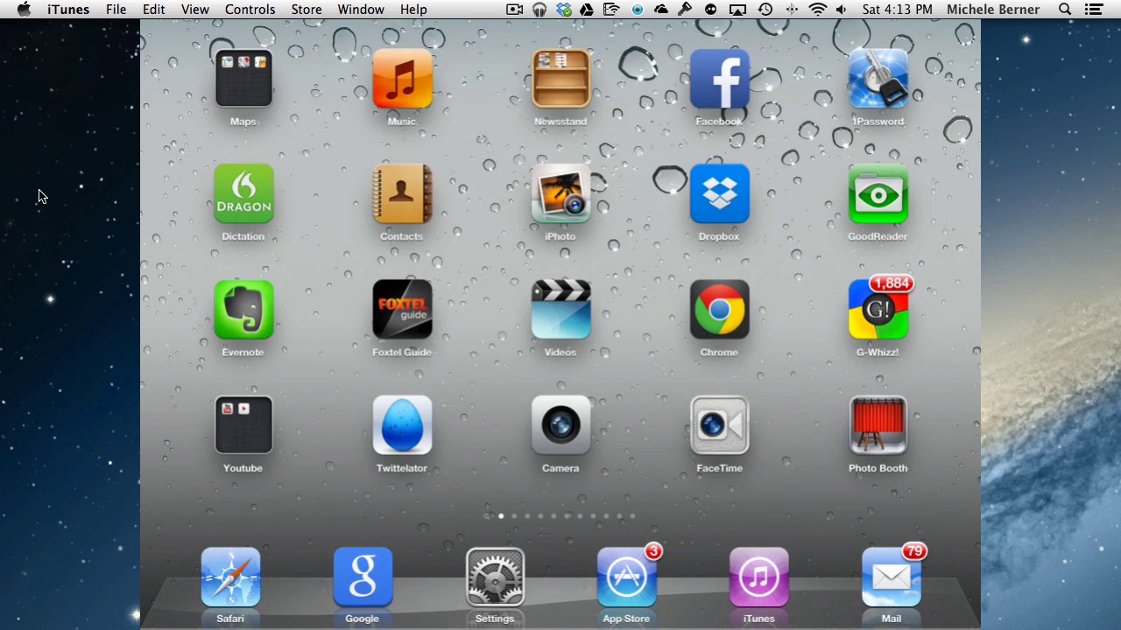
mouse_move(219, 626)
click(425, 620)
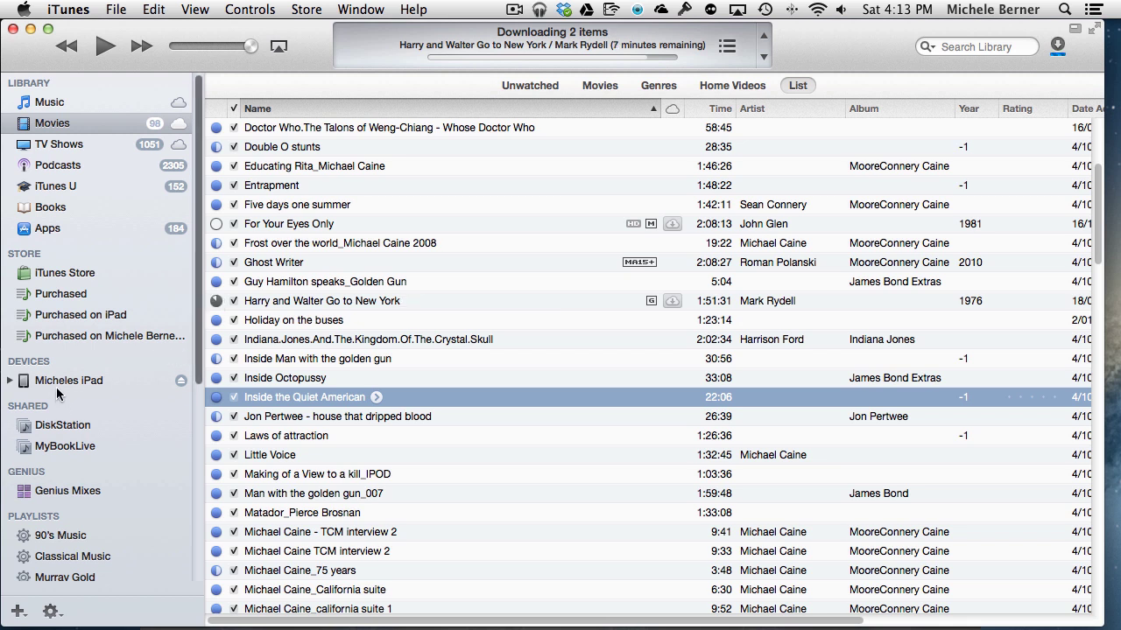
- Look through the movie, TV show, music and app libraries in iTunes
click(42, 122)
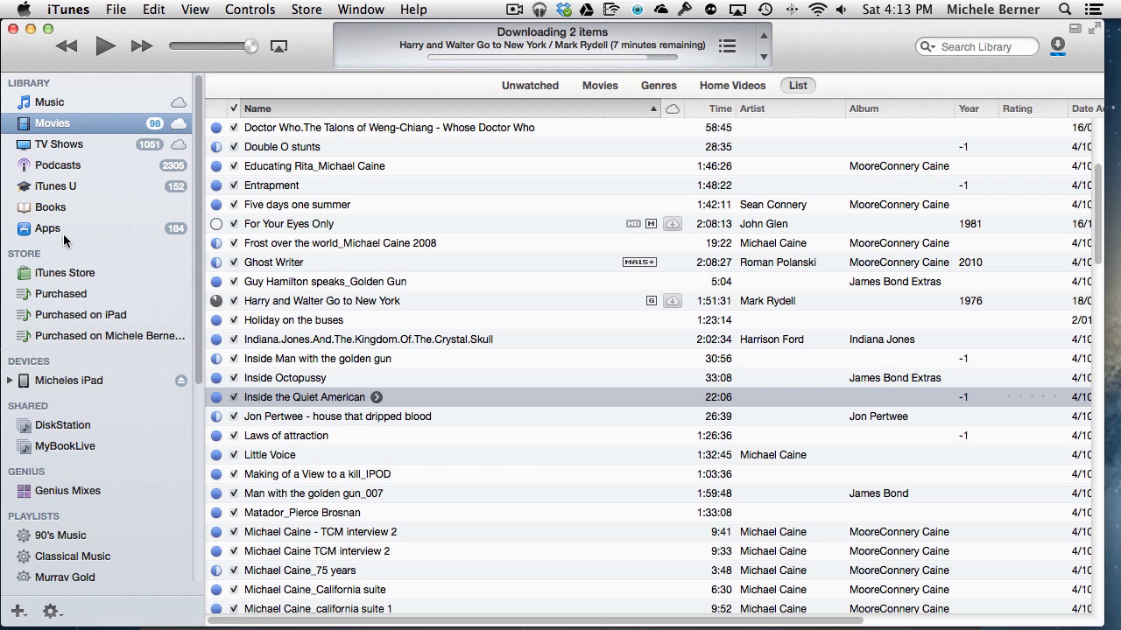
click(49, 145)
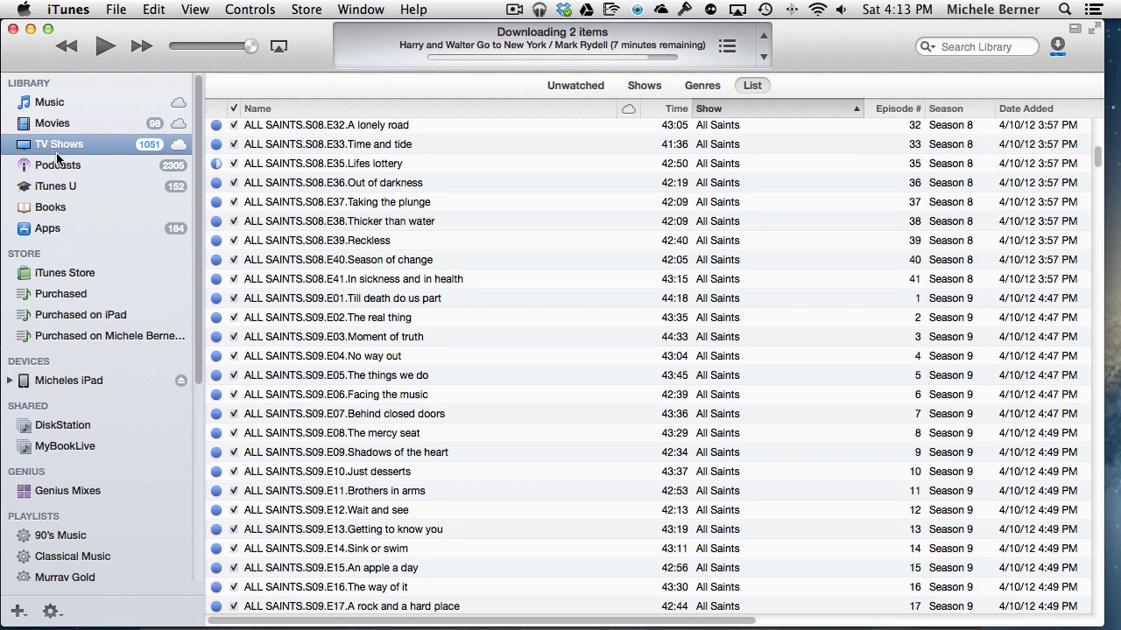
click(48, 104)
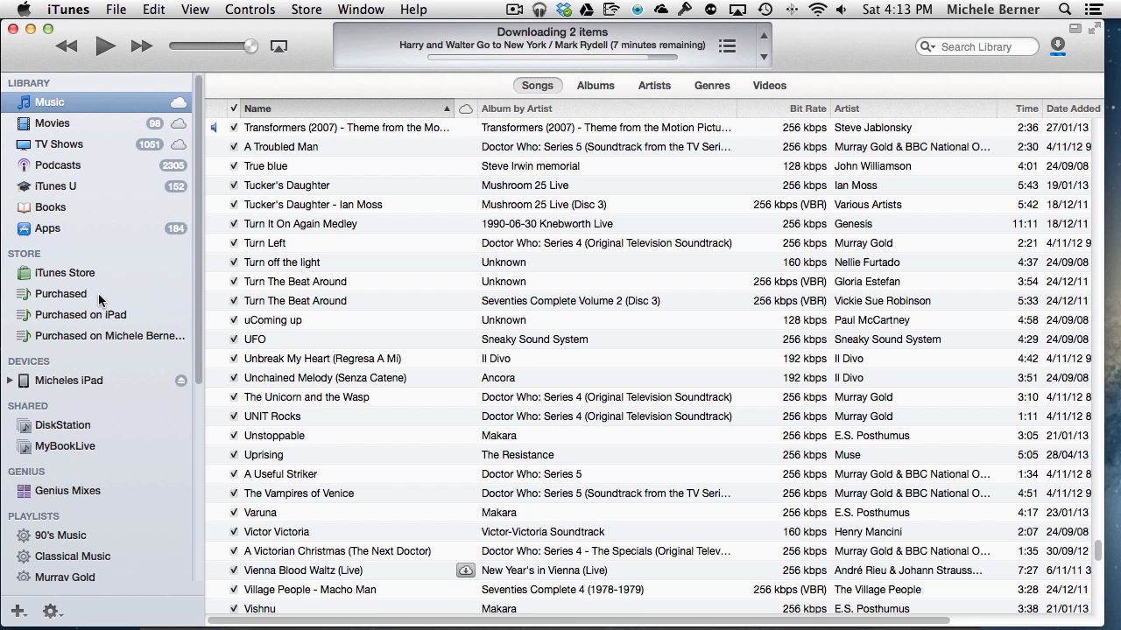
click(44, 232)
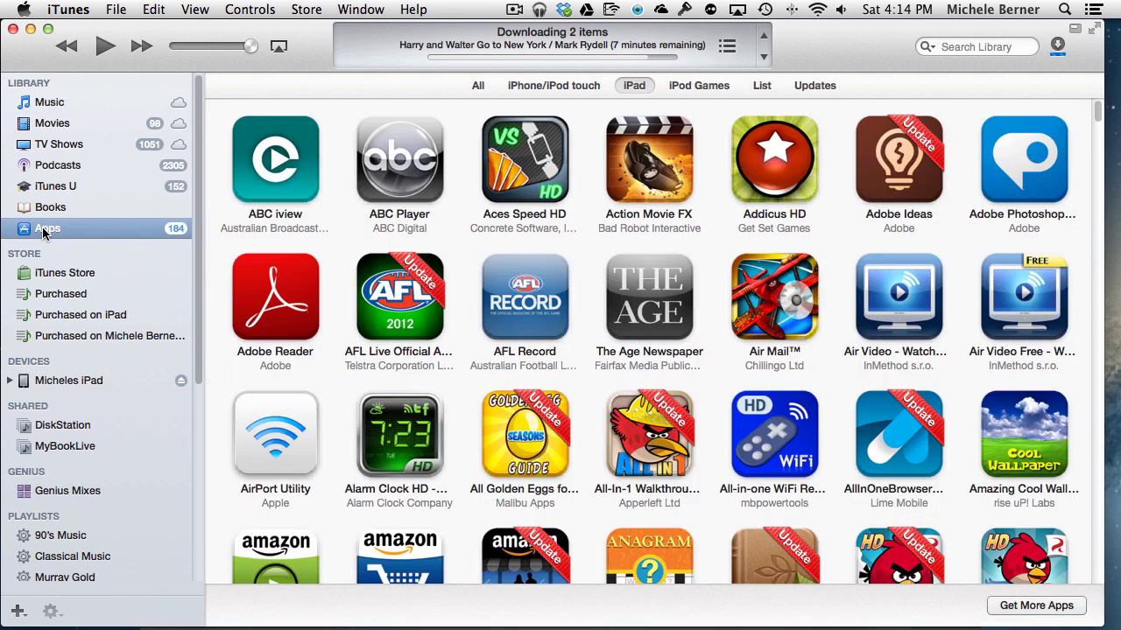
- Review the connected iPad's sync settings for apps, music, movies, TV shows, podcasts and iTunes U
click(53, 382)
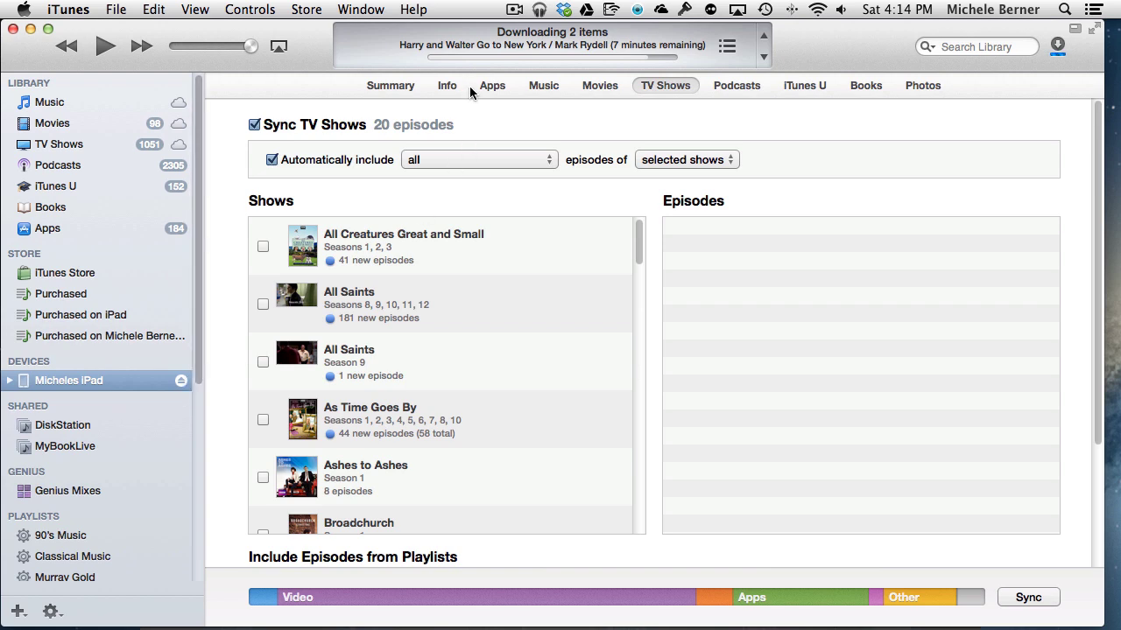
click(492, 86)
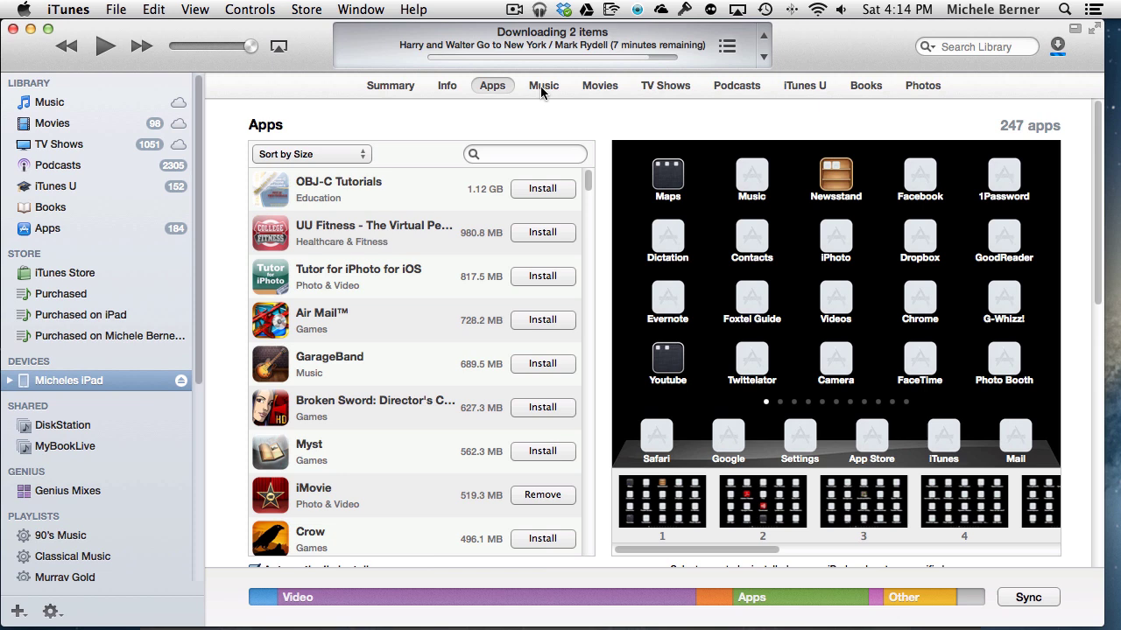
click(540, 86)
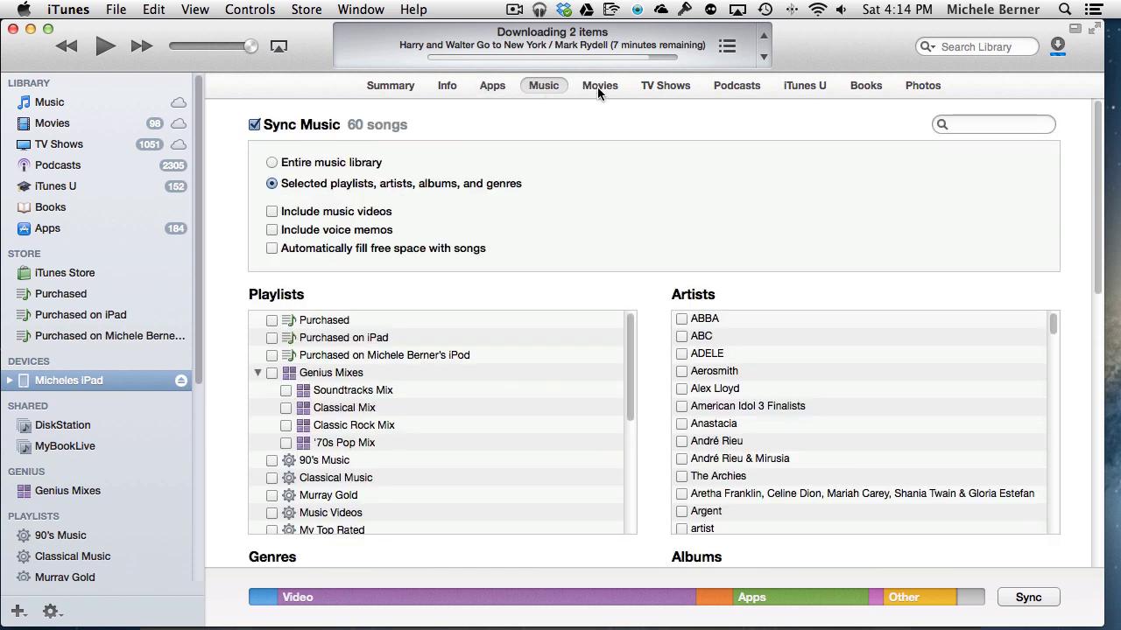
click(599, 85)
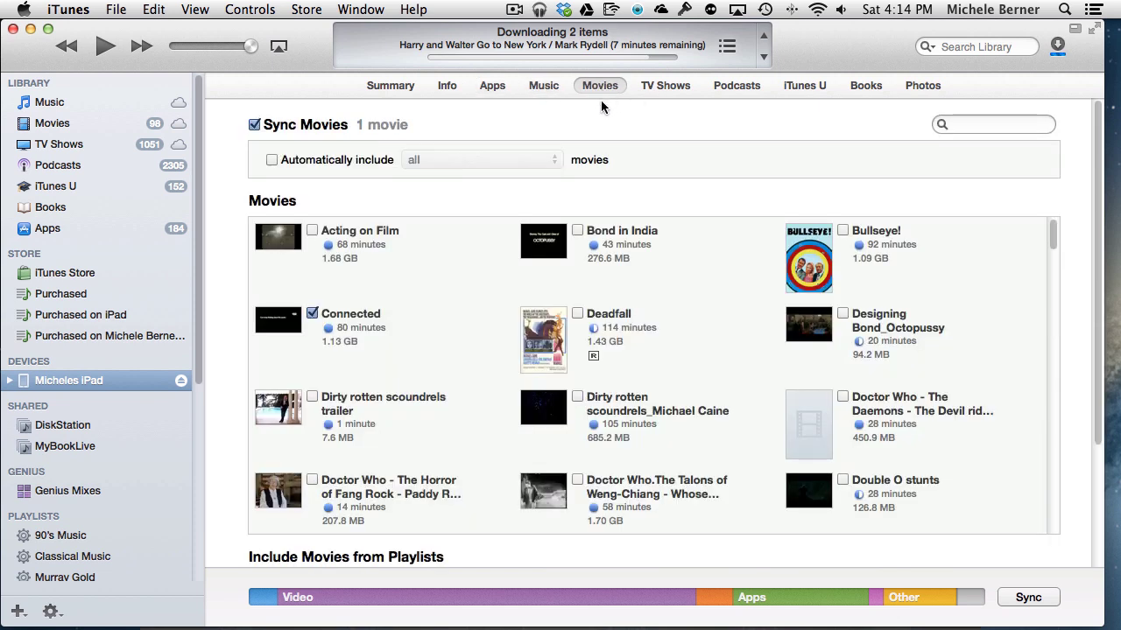
click(659, 85)
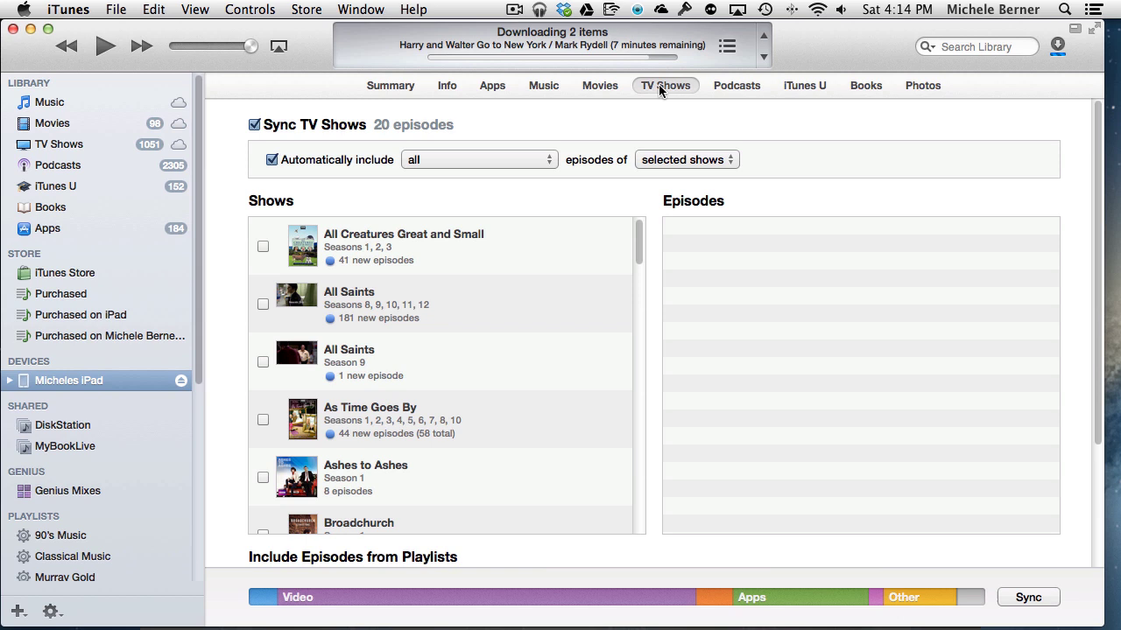
click(733, 95)
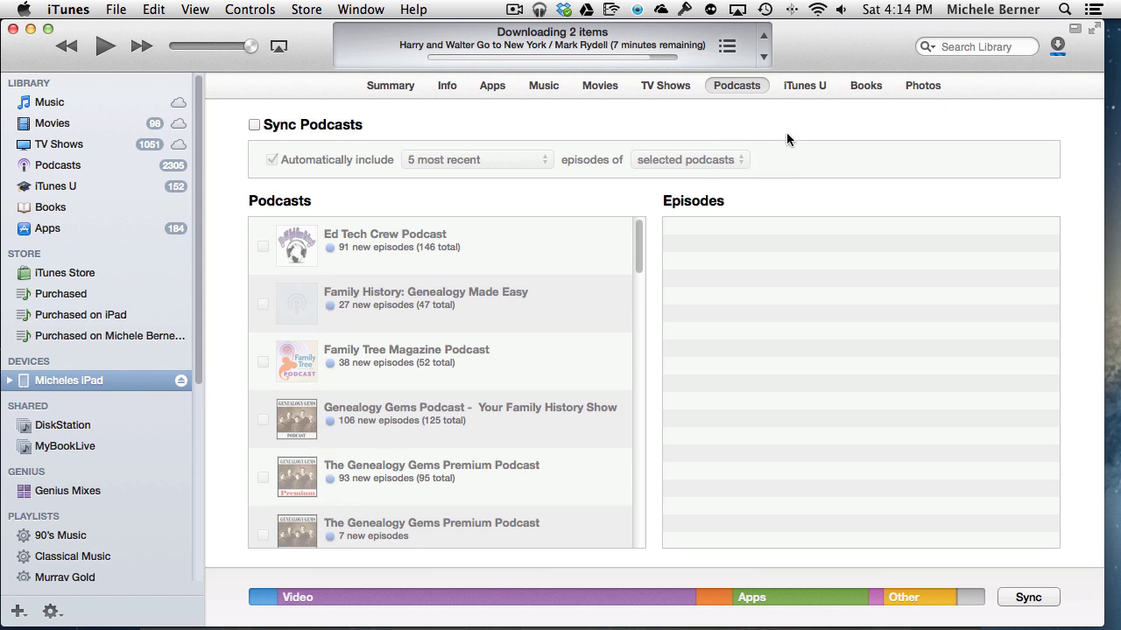
click(802, 88)
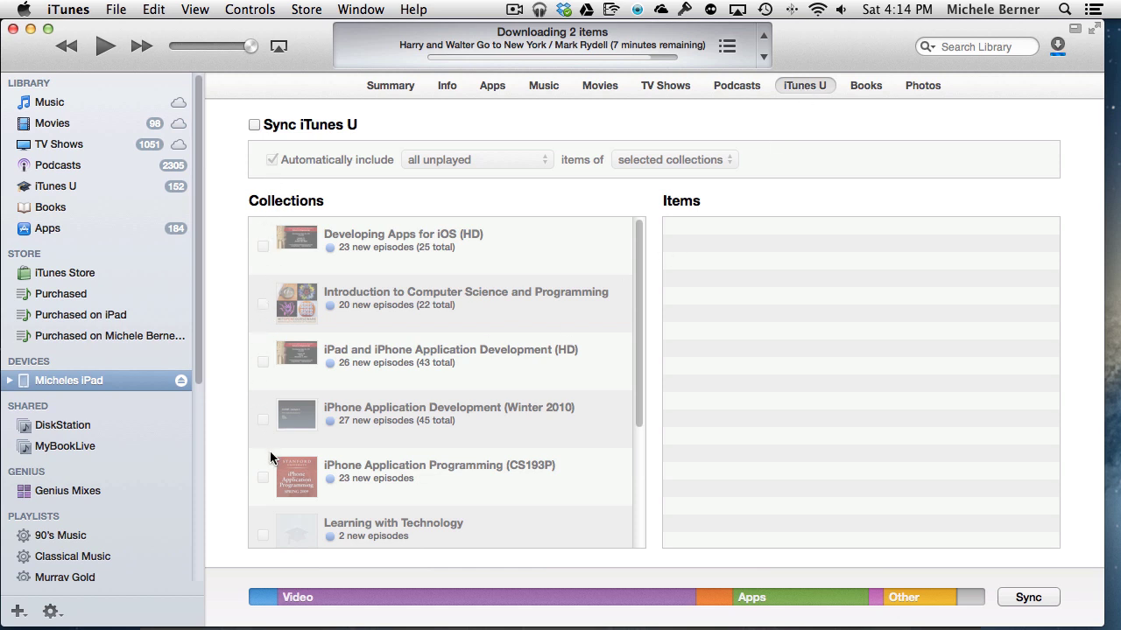
click(492, 86)
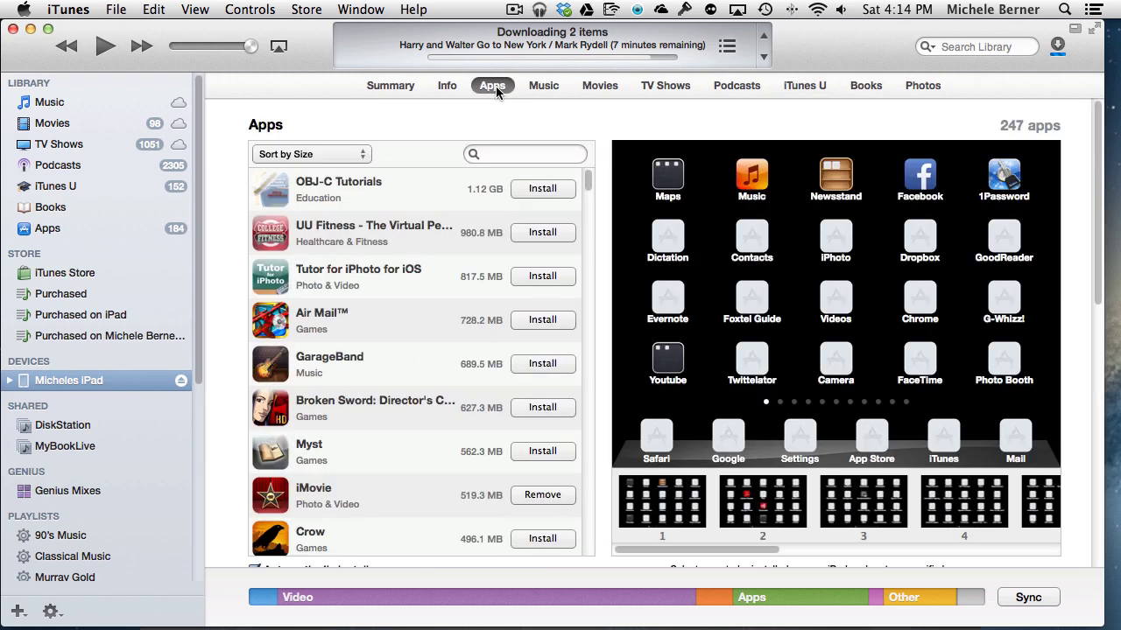
click(543, 86)
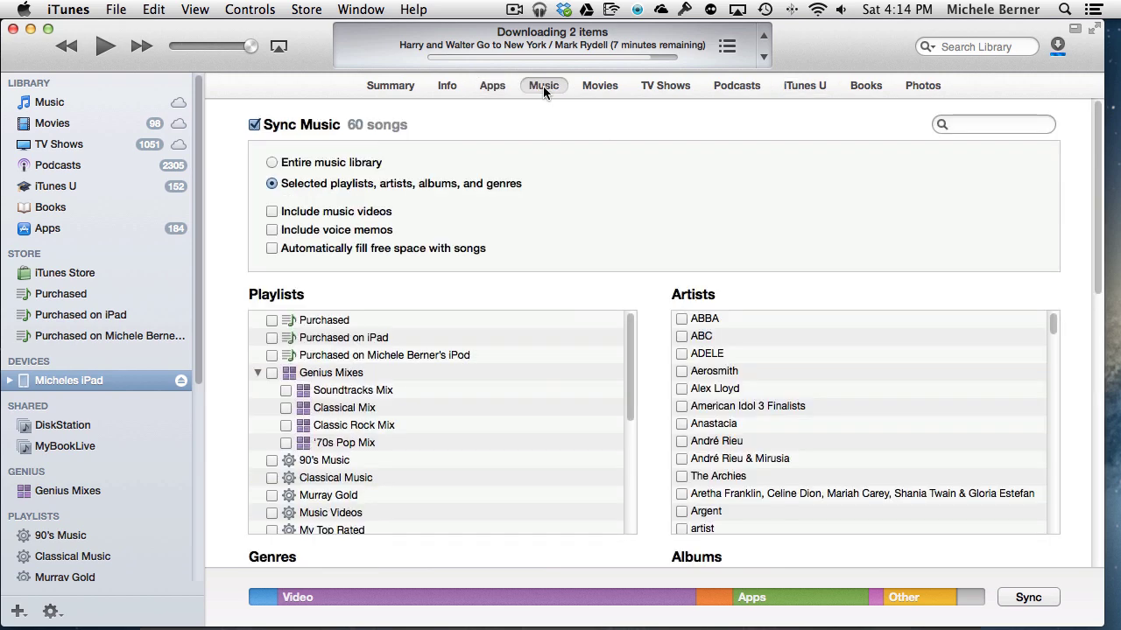